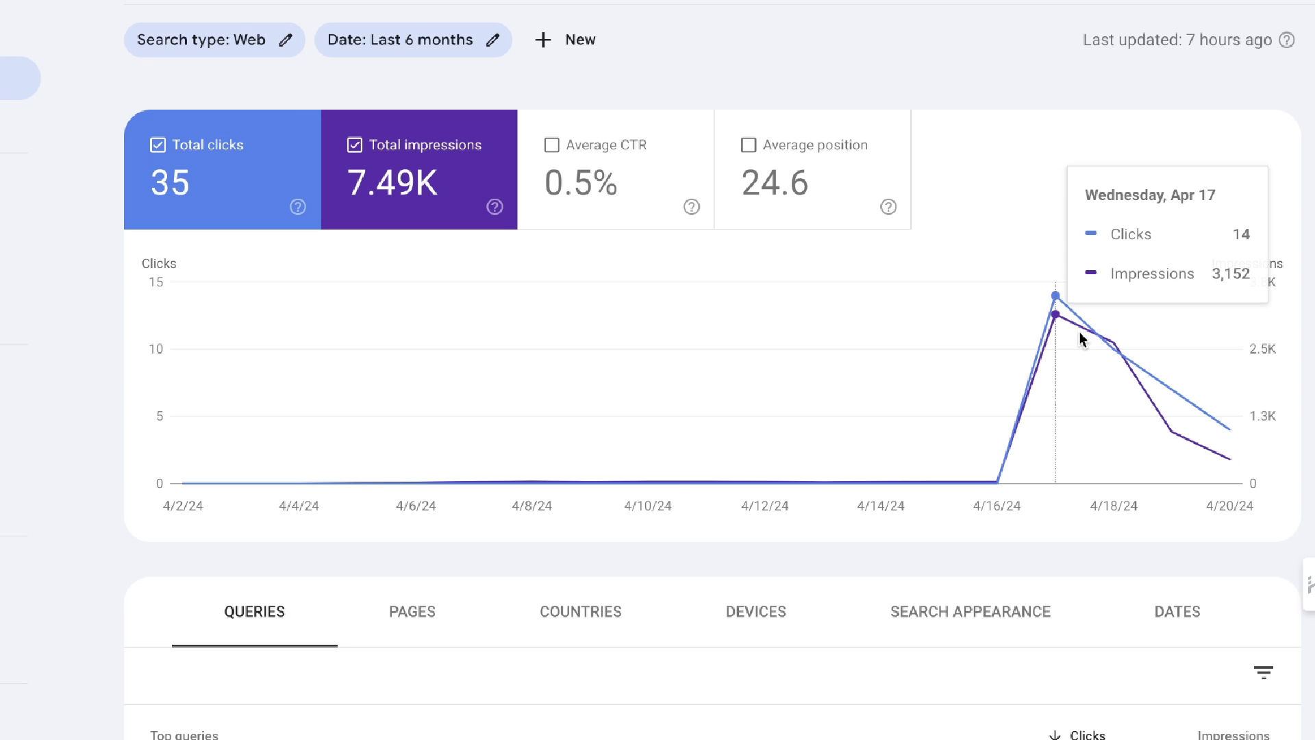
- Set the Search Console performance report's date range to the last 28 days
left_click(475, 41)
left_click(351, 188)
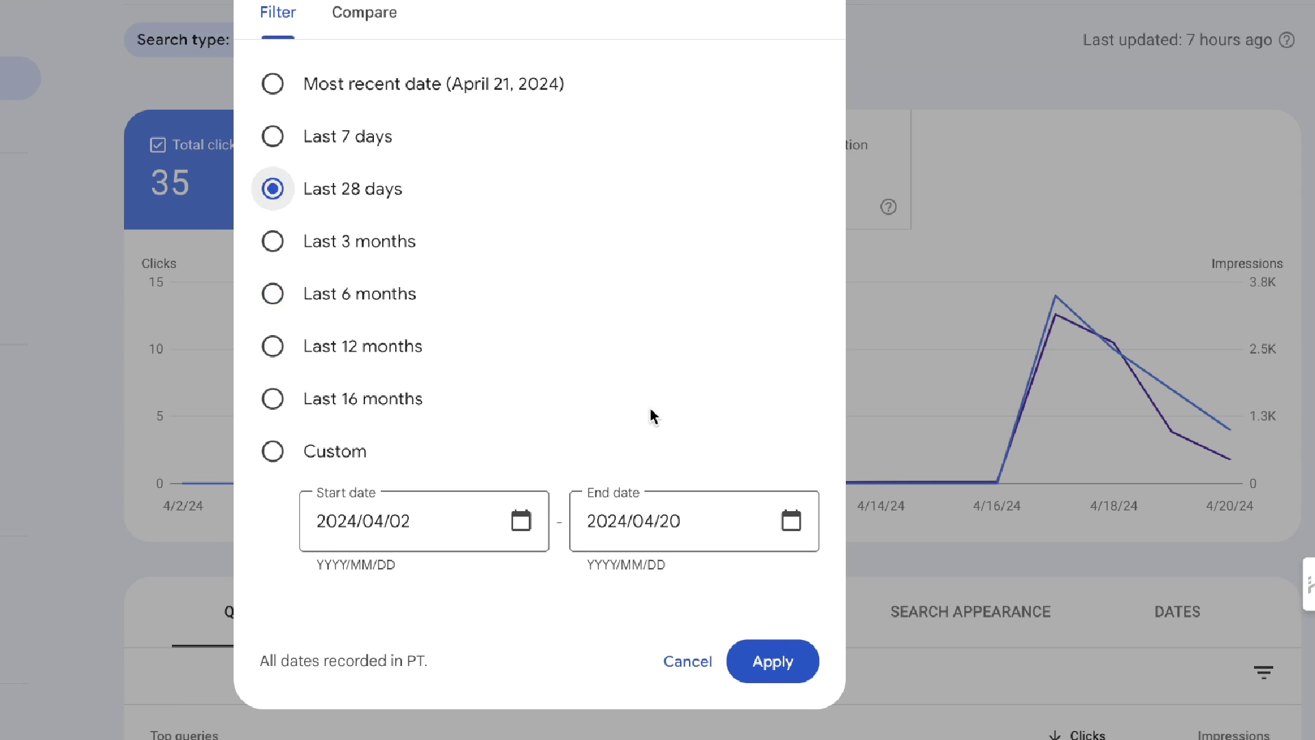
left_click(773, 661)
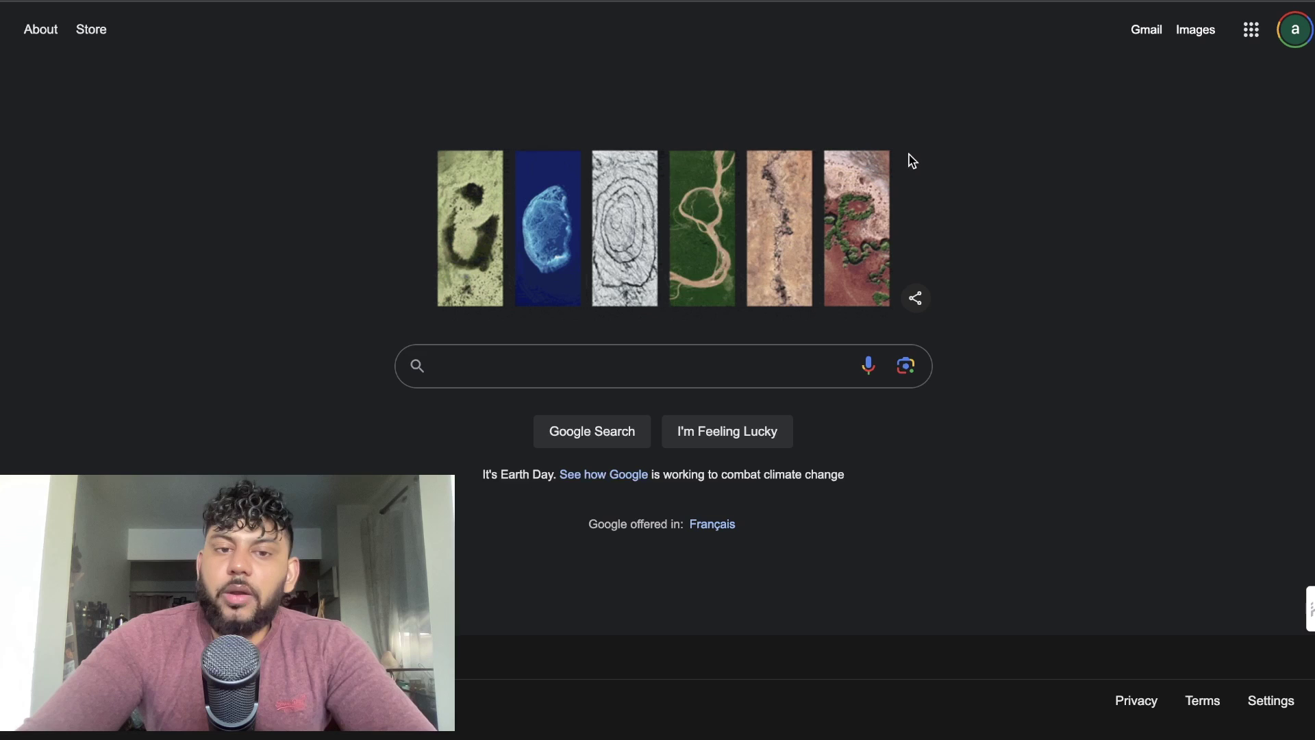
- Search Google for 'real estate news today' using the autocomplete suggestion
left_click(554, 366)
type("rea")
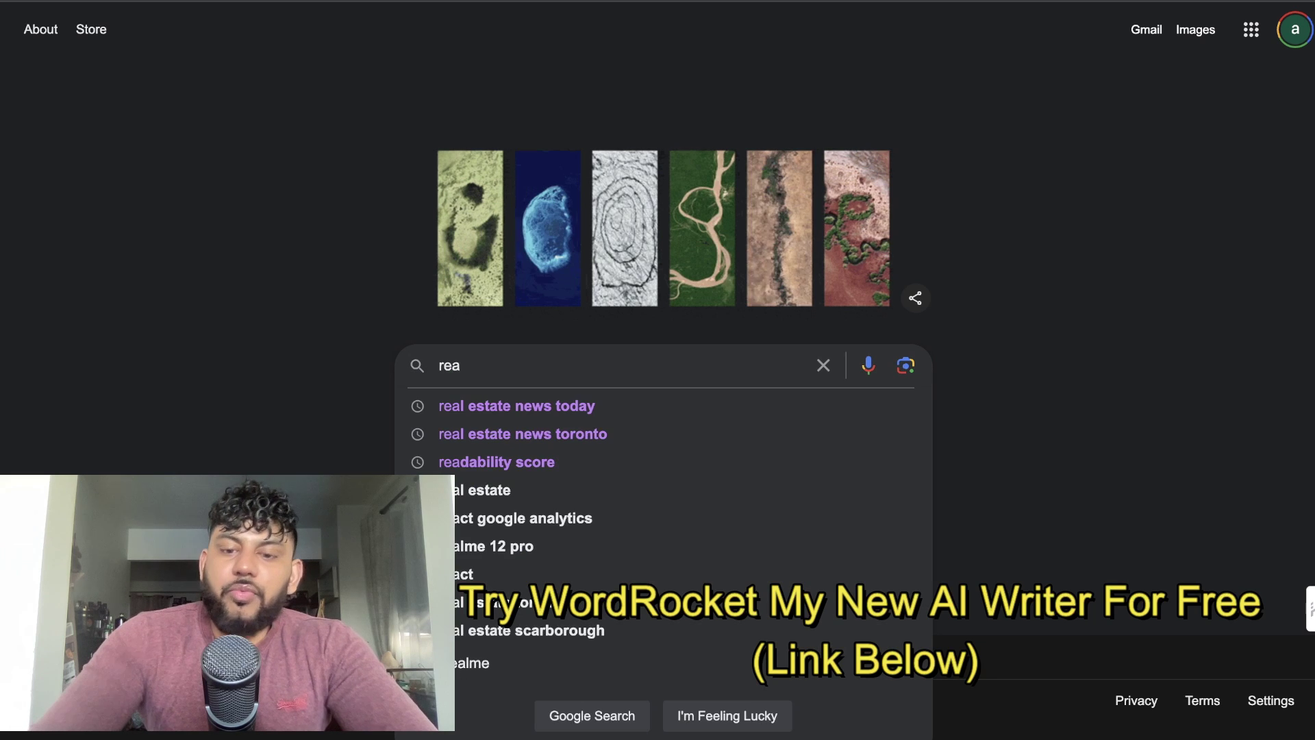
key("Down")
key("Return")
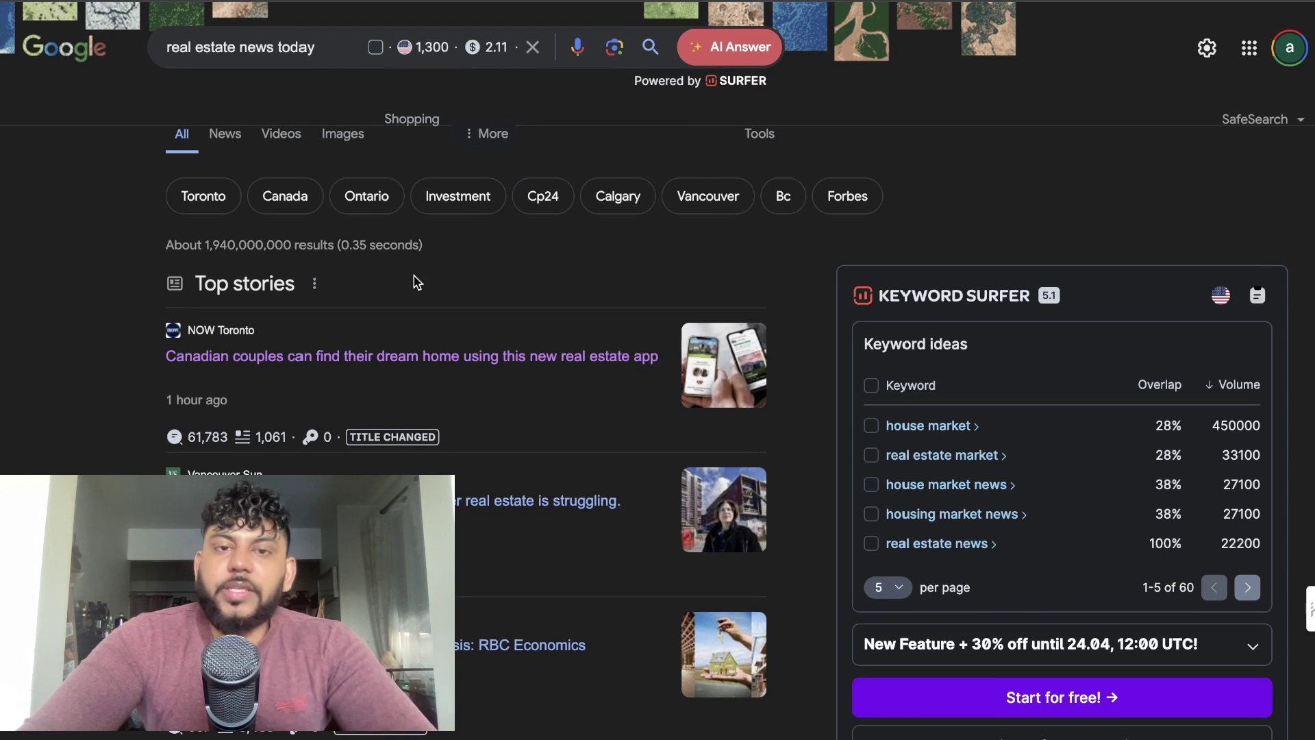
scroll(416, 282, "down", 1)
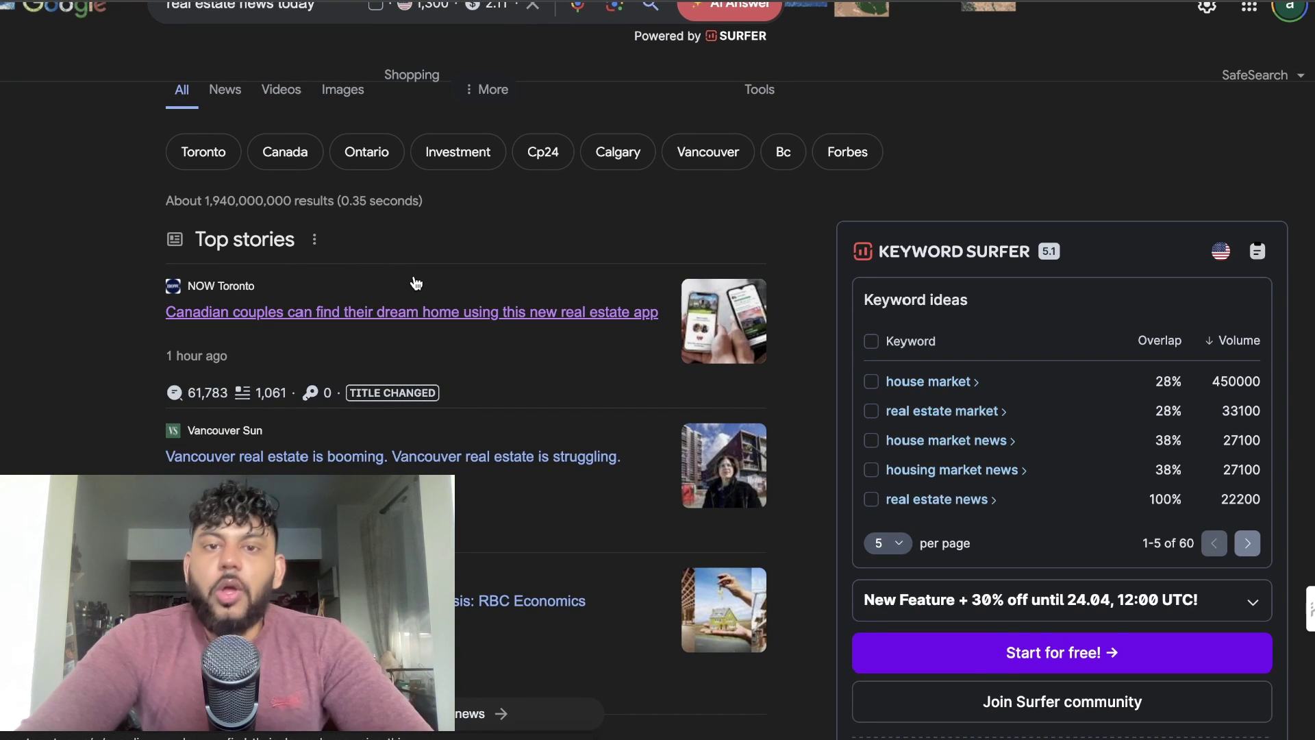
scroll(536, 436, "down", 1)
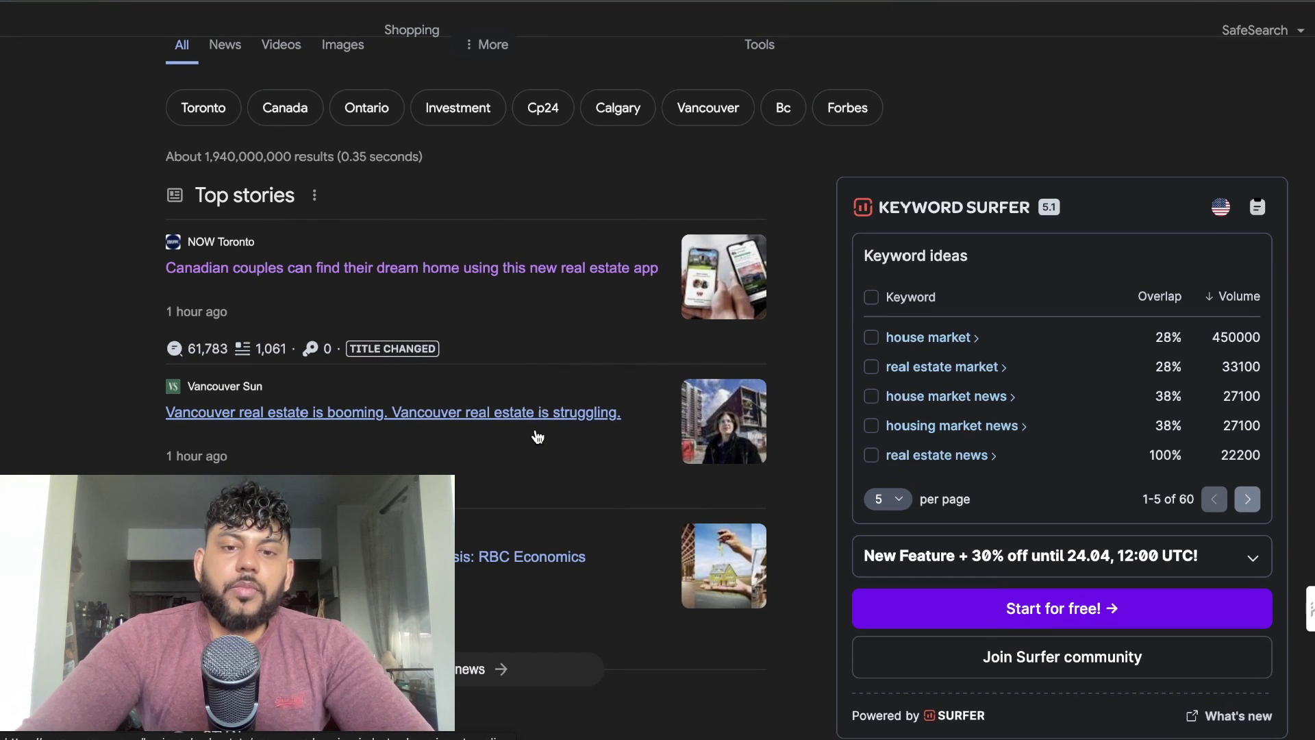
scroll(537, 436, "down", 2)
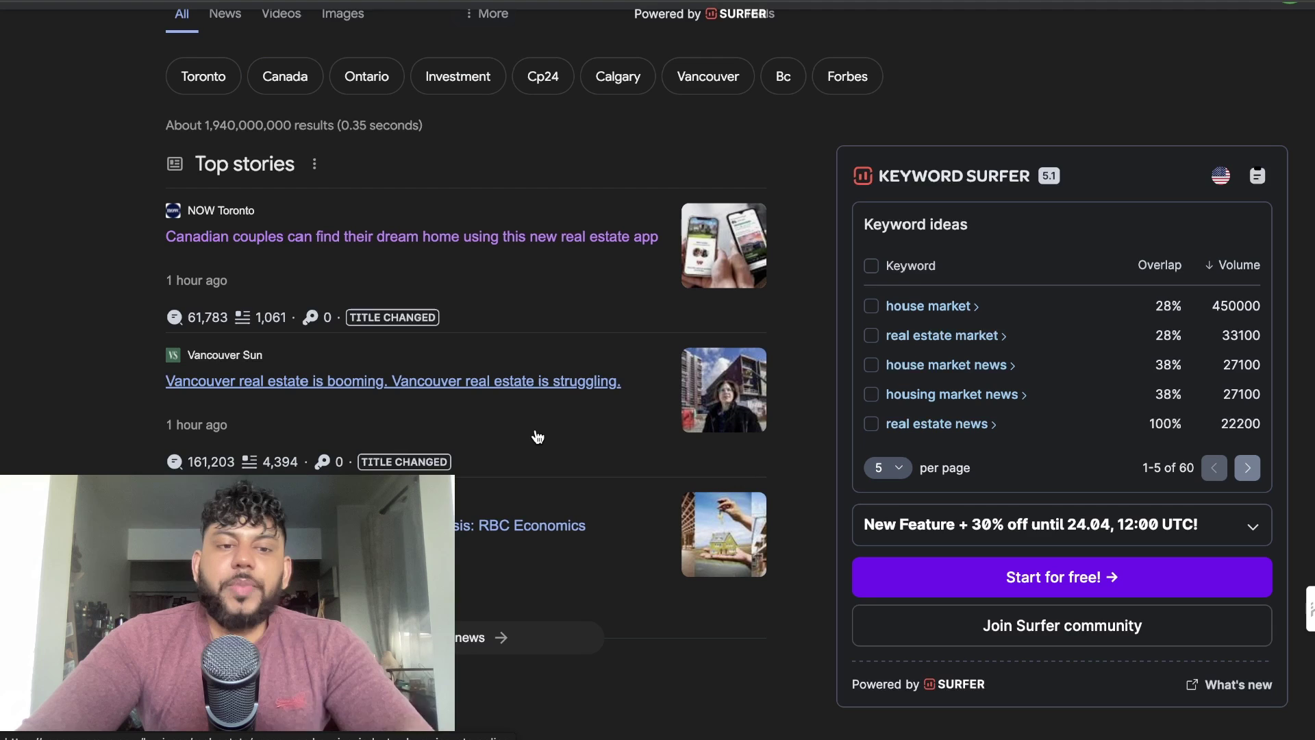
scroll(536, 436, "down", 3)
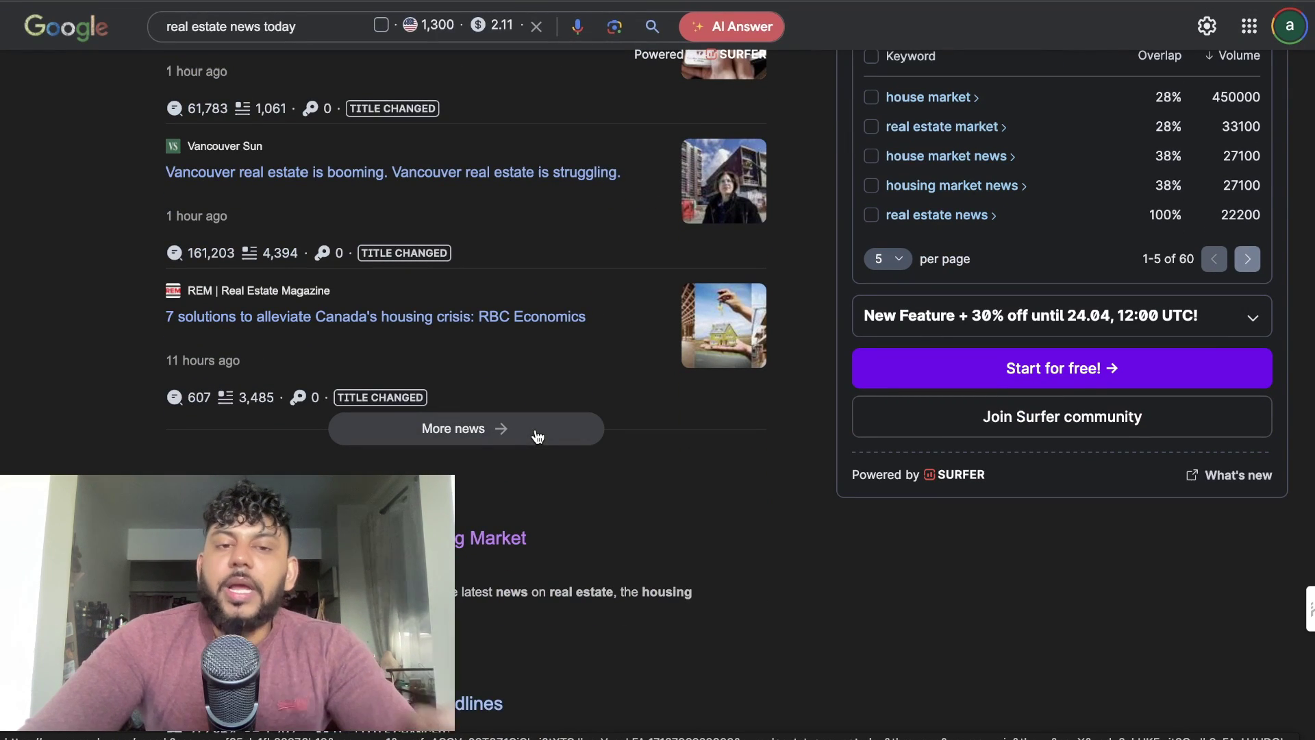
scroll(555, 454, "down", 2)
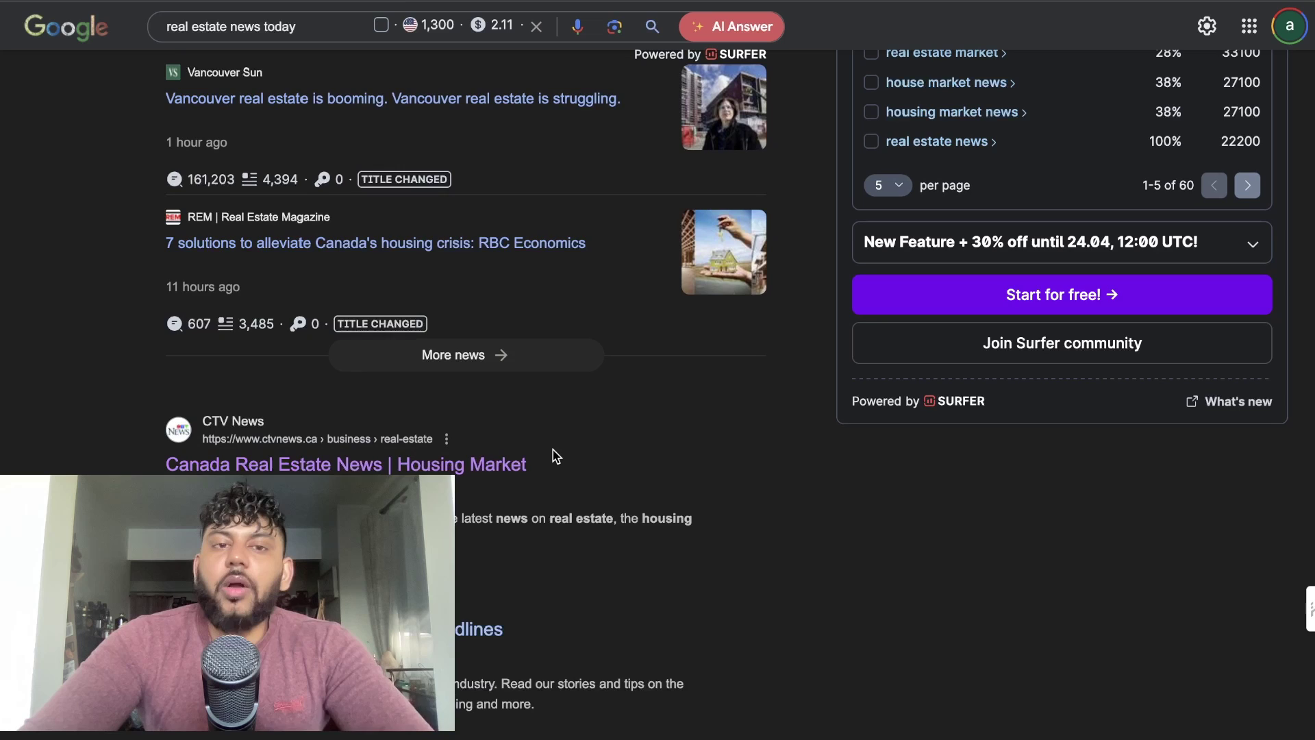
scroll(554, 455, "up", 1)
scroll(555, 454, "up", 1)
scroll(555, 454, "up", 1)
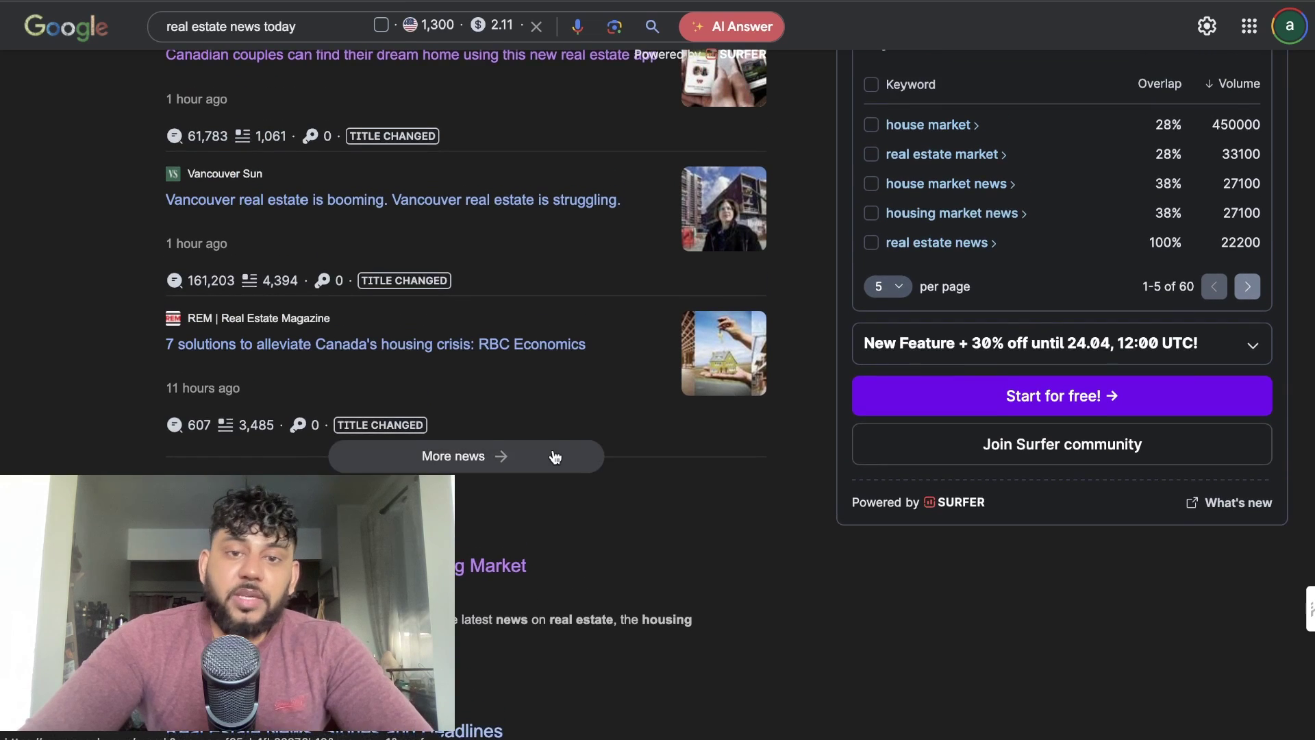
scroll(556, 456, "up", 2)
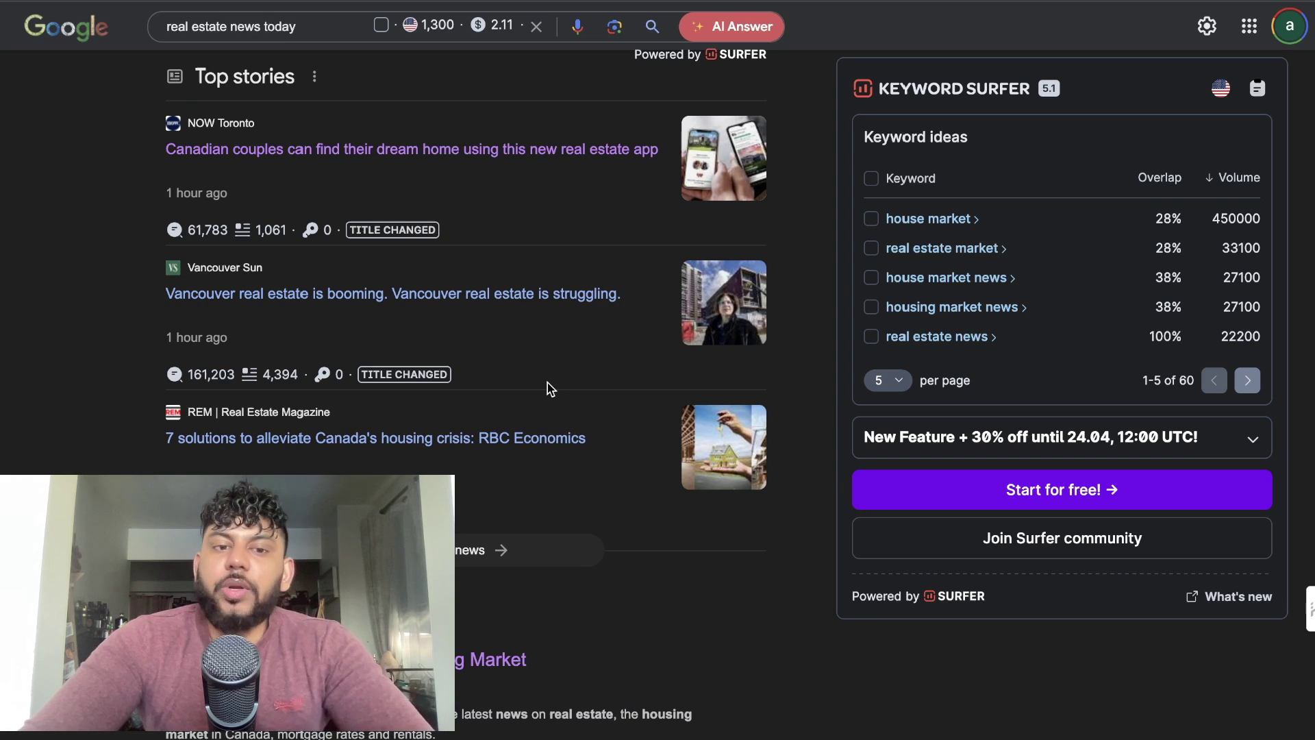
scroll(549, 390, "down", 2)
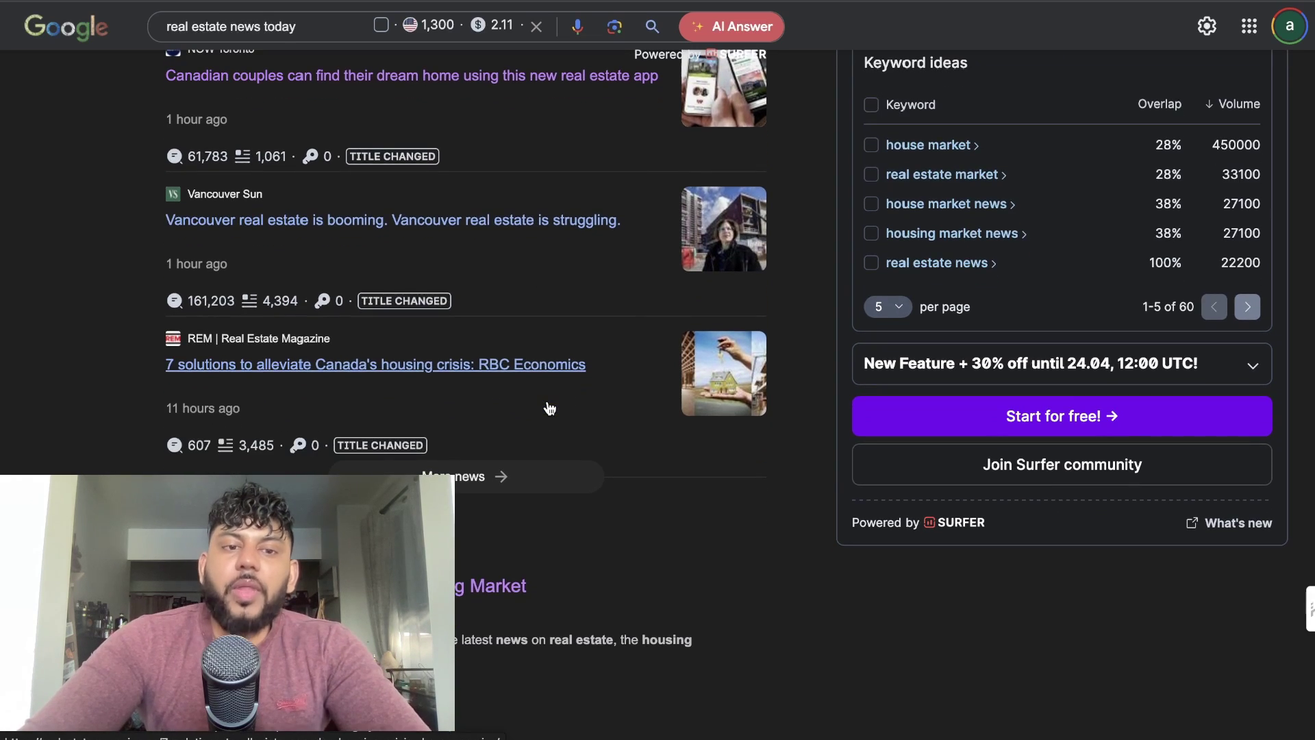
scroll(550, 409, "up", 5)
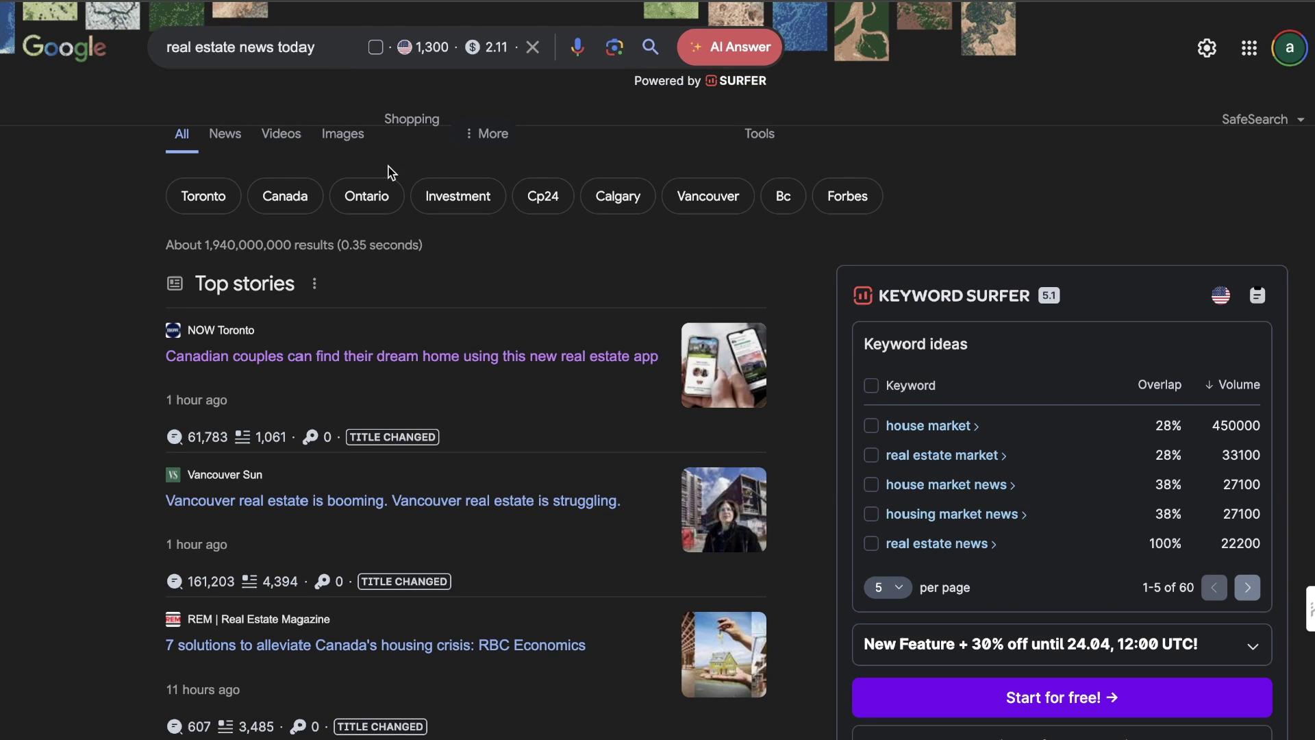
scroll(389, 172, "down", 3)
scroll(433, 341, "down", 1)
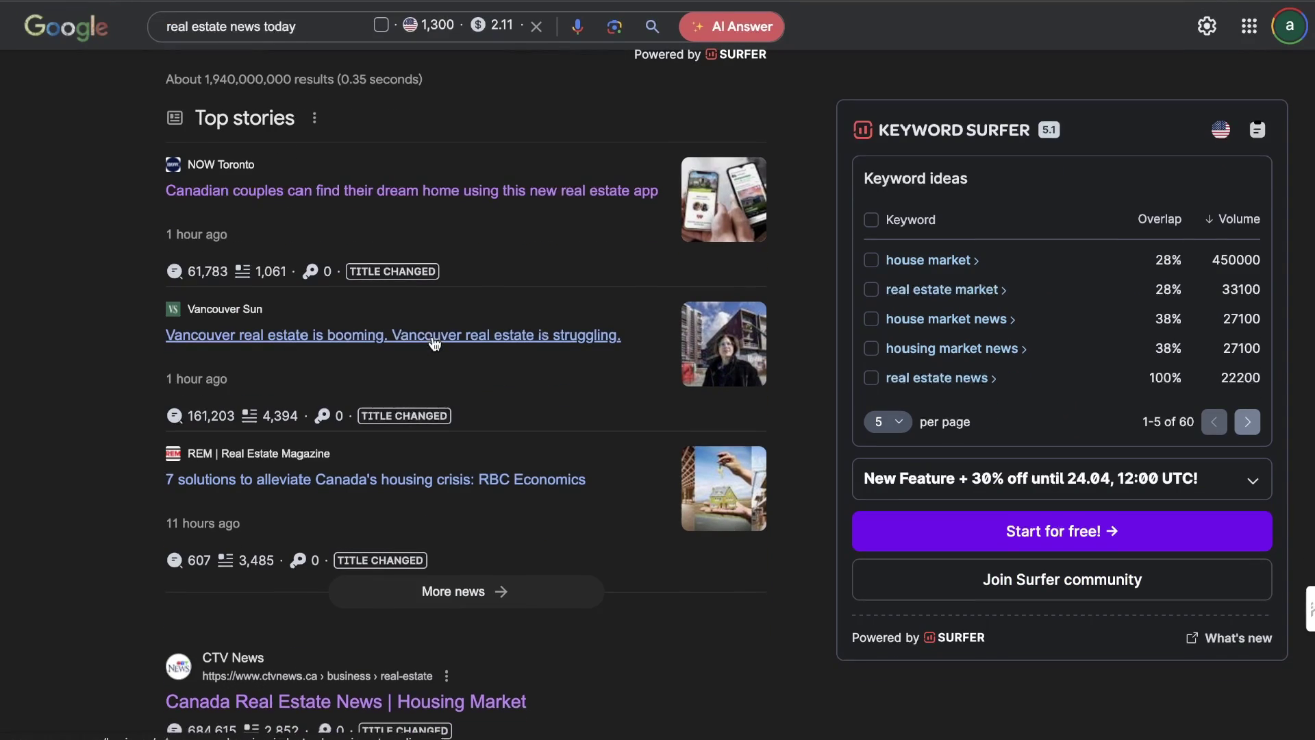
- Open the NOW Toronto story on the couples' real estate app and duplicate its tab
left_click(374, 196)
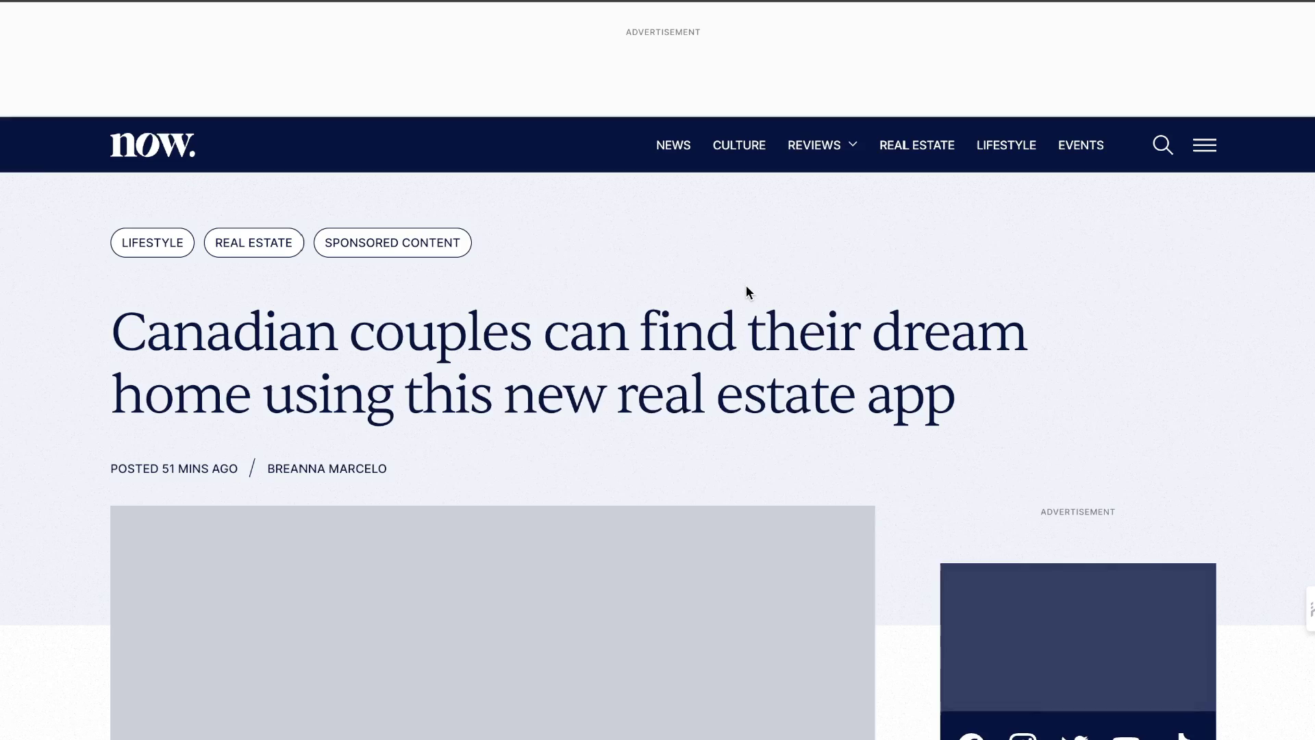
scroll(746, 285, "down", 1)
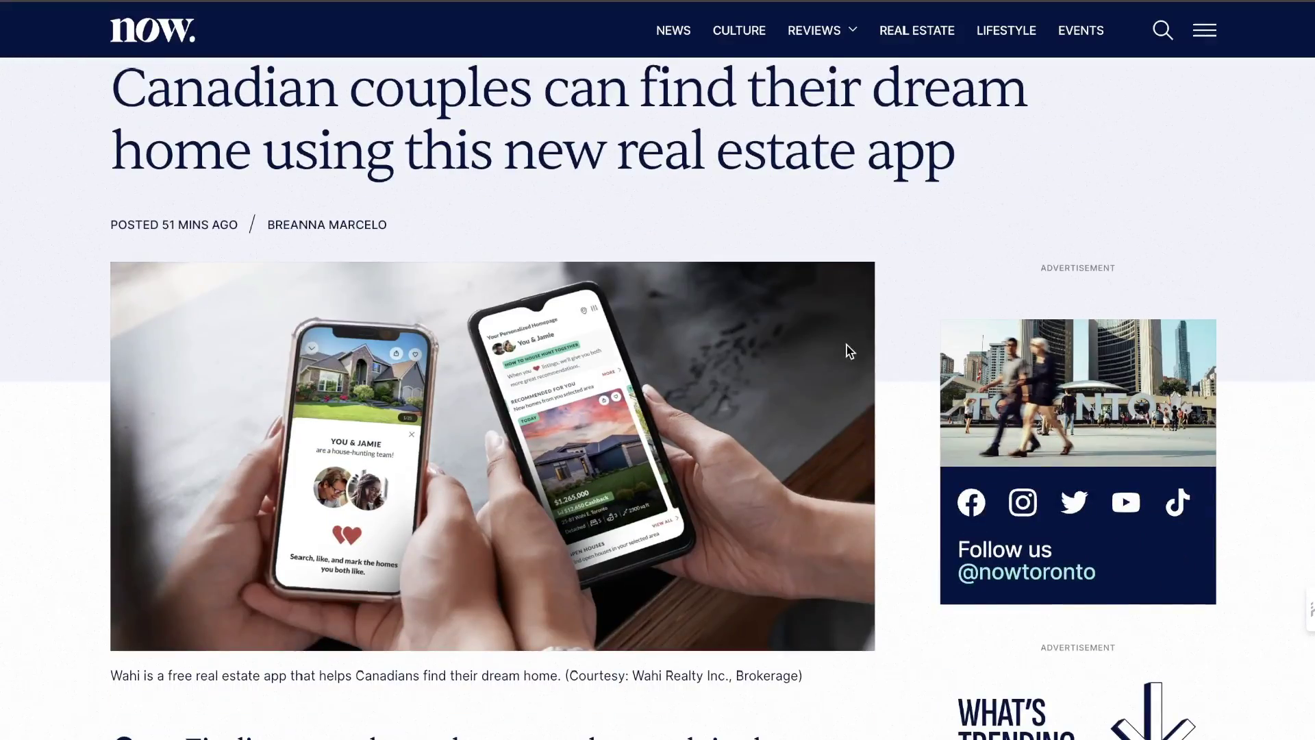
scroll(950, 375, "down", 3)
scroll(950, 375, "down", 4)
scroll(951, 376, "down", 3)
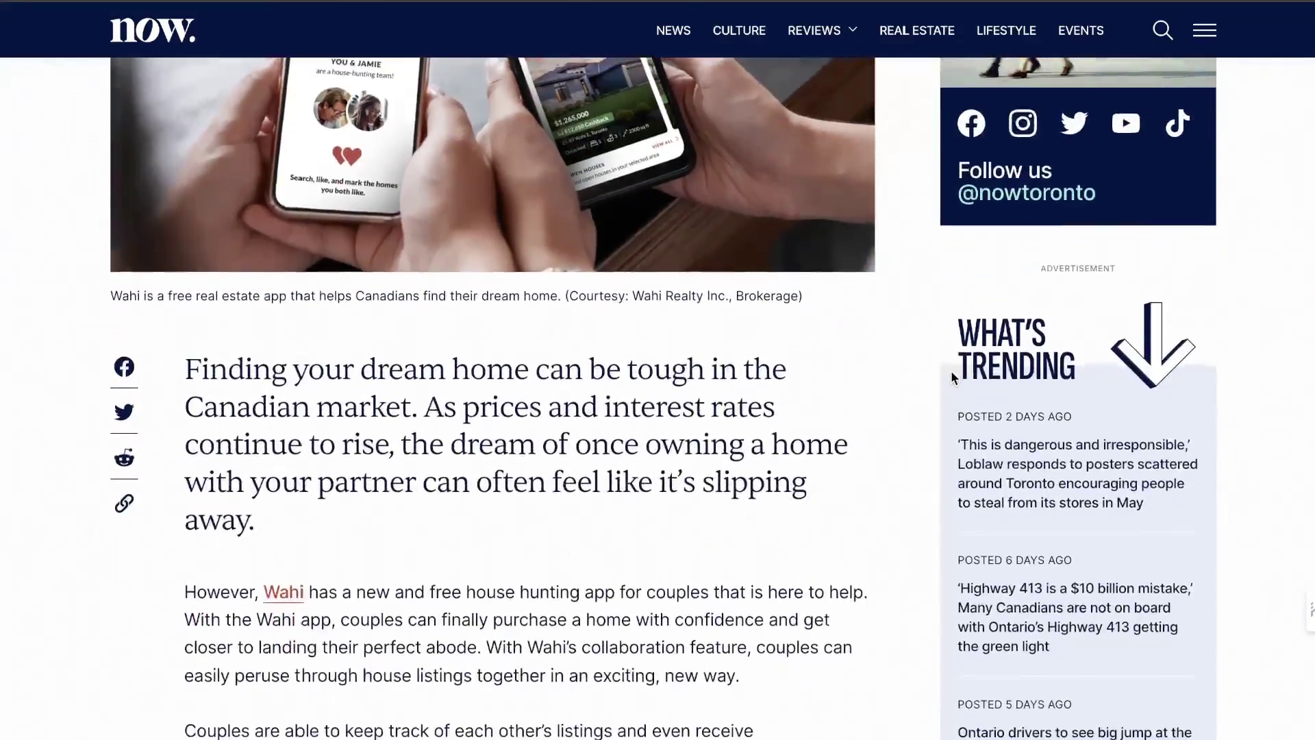
scroll(950, 376, "up", 4)
scroll(951, 374, "up", 5)
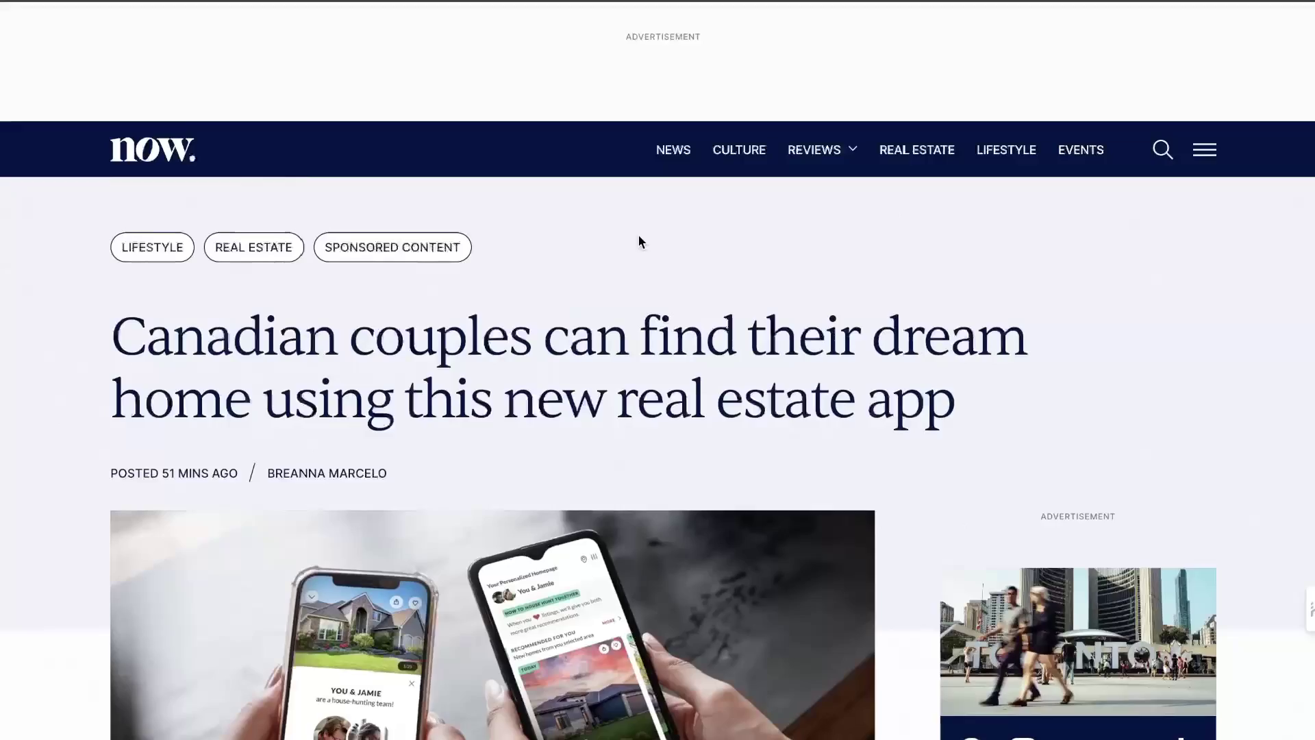
scroll(536, 327, "up", 2)
triple_click(537, 327)
scroll(537, 327, "down", 3)
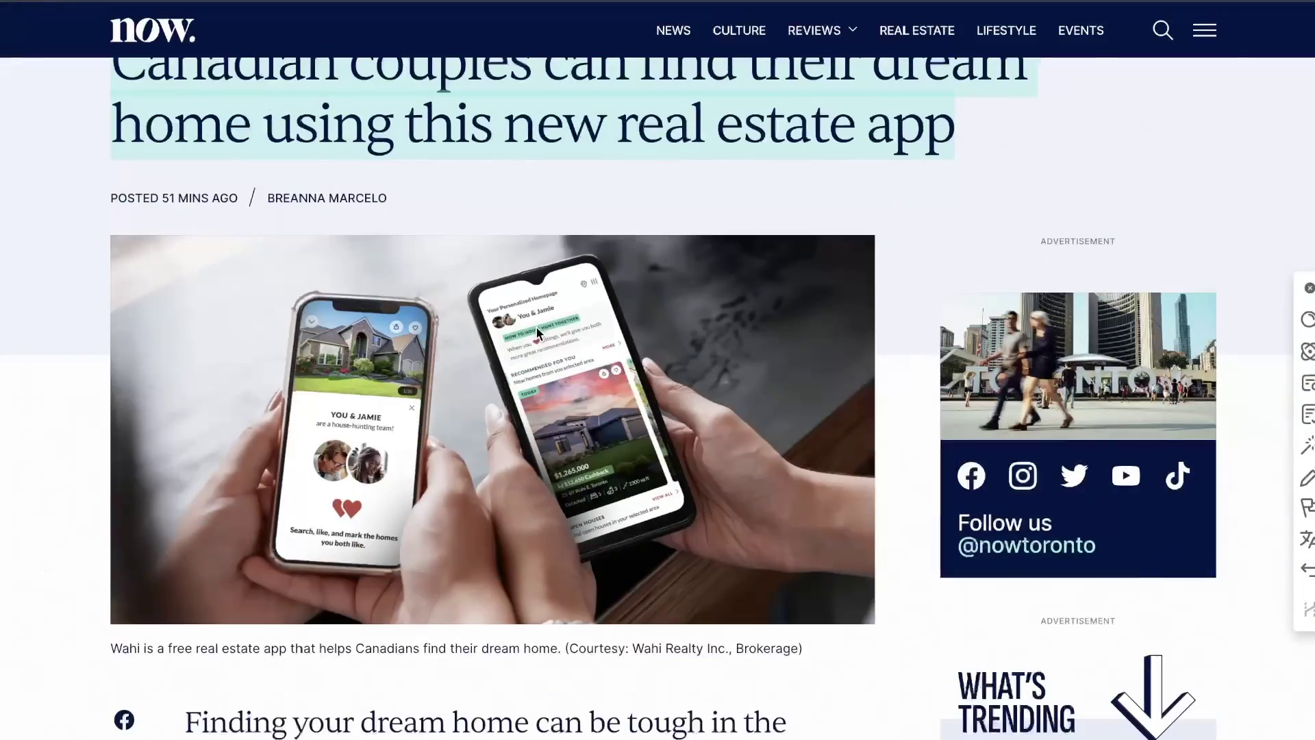
scroll(537, 327, "up", 1)
left_click(592, 214)
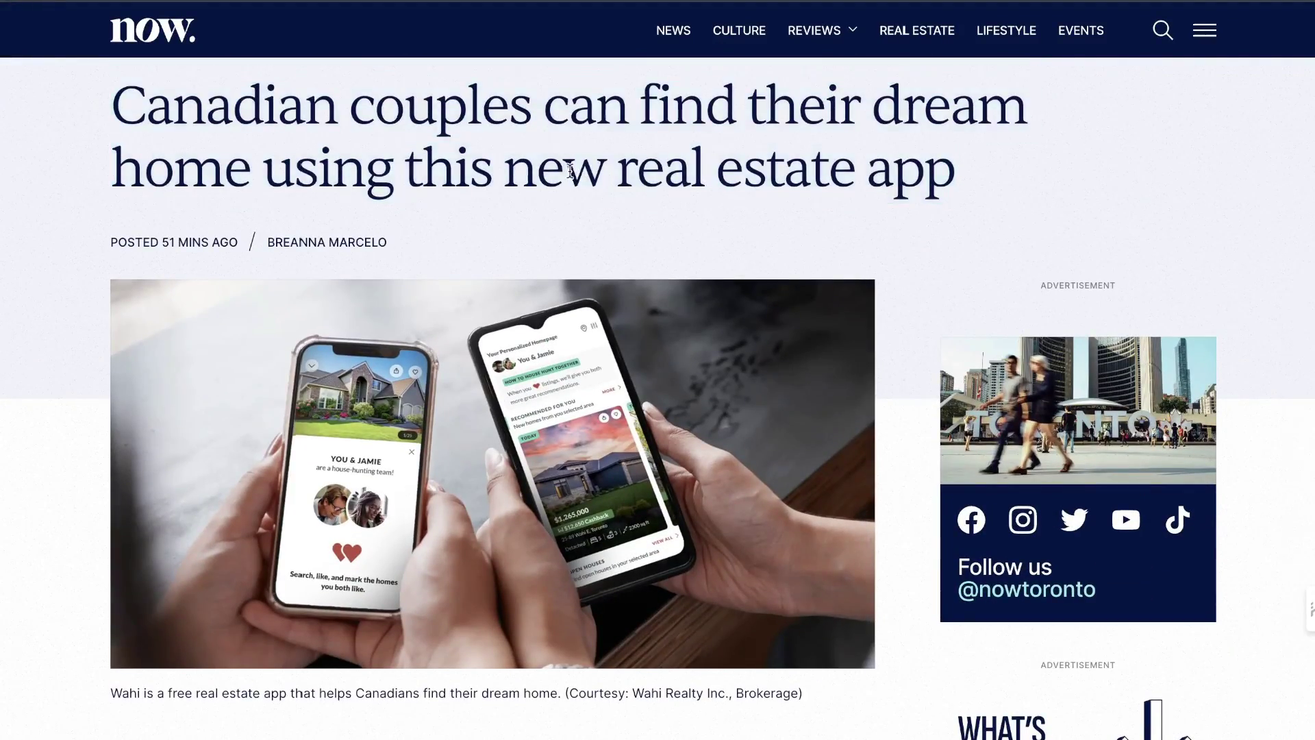
scroll(688, 392, "down", 2)
scroll(688, 392, "down", 2)
scroll(688, 391, "down", 2)
scroll(688, 391, "down", 3)
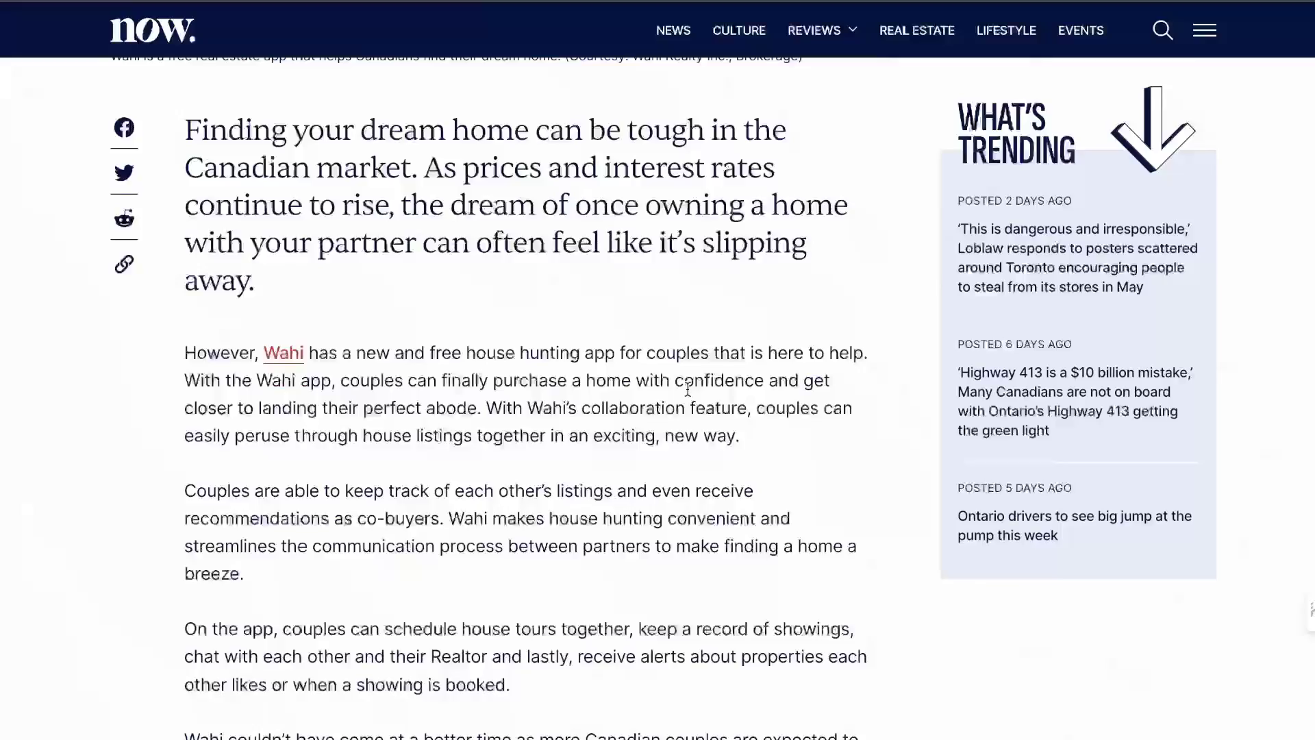
scroll(689, 392, "down", 4)
scroll(689, 392, "down", 1)
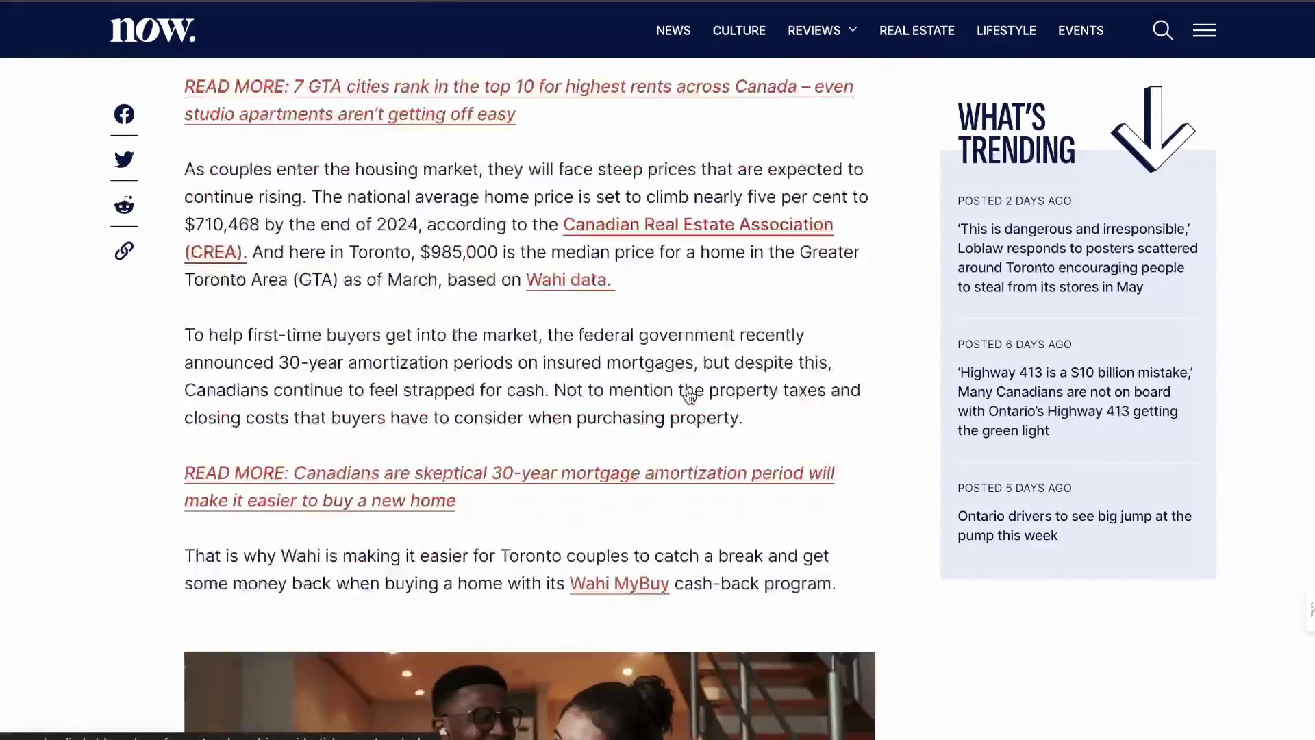
scroll(688, 396, "down", 2)
scroll(689, 396, "down", 1)
right_click(1027, 11)
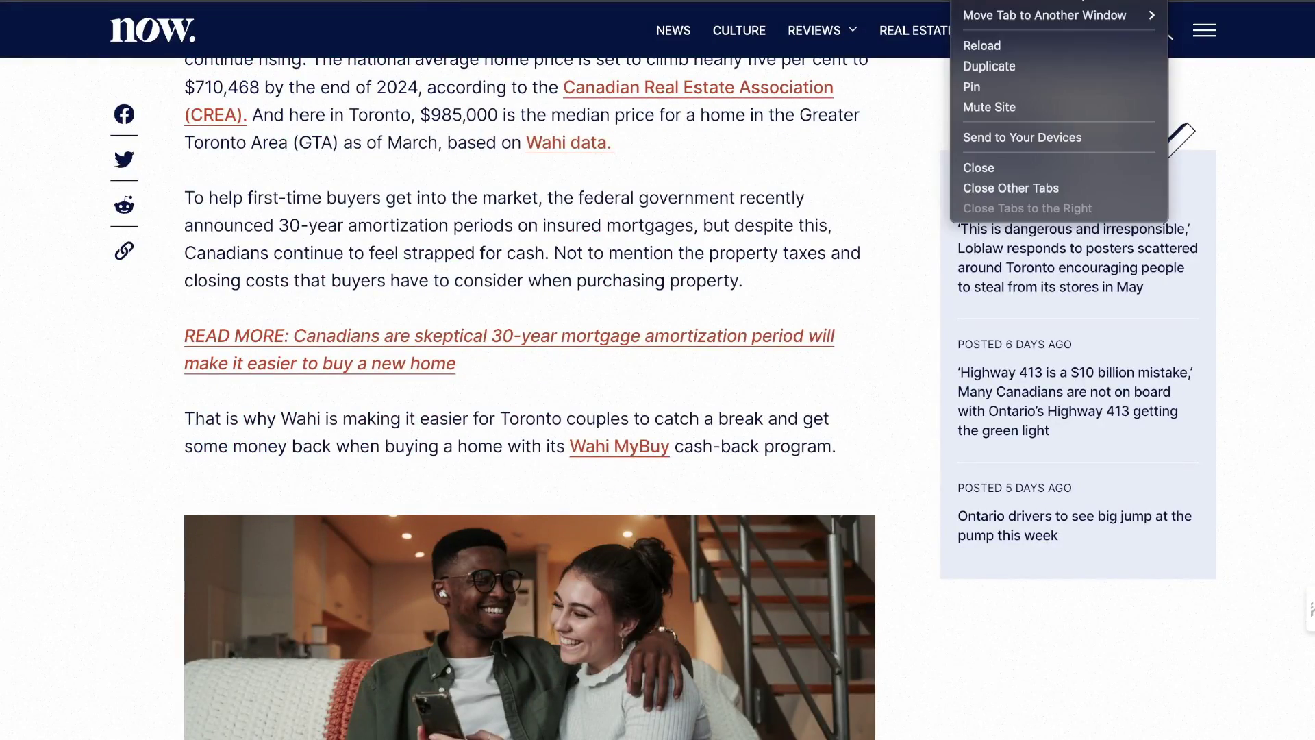
left_click(1002, 71)
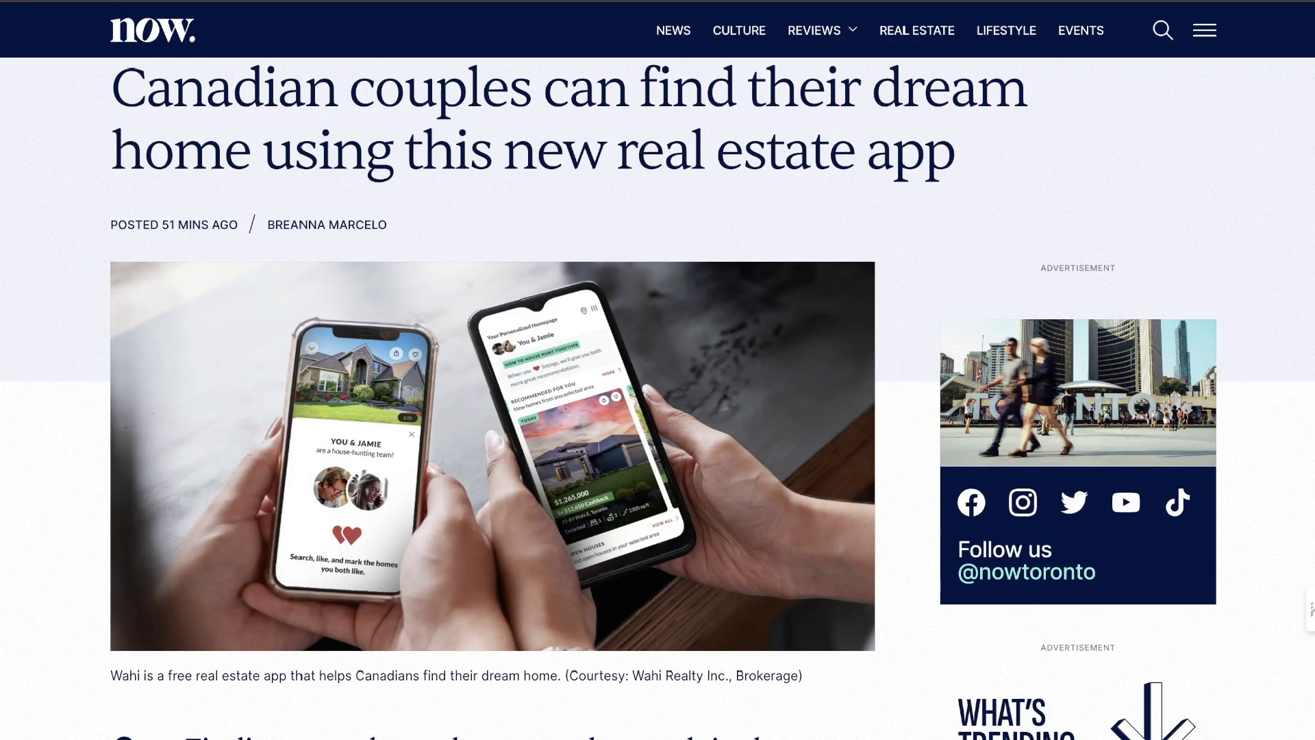
key("ctrl+w")
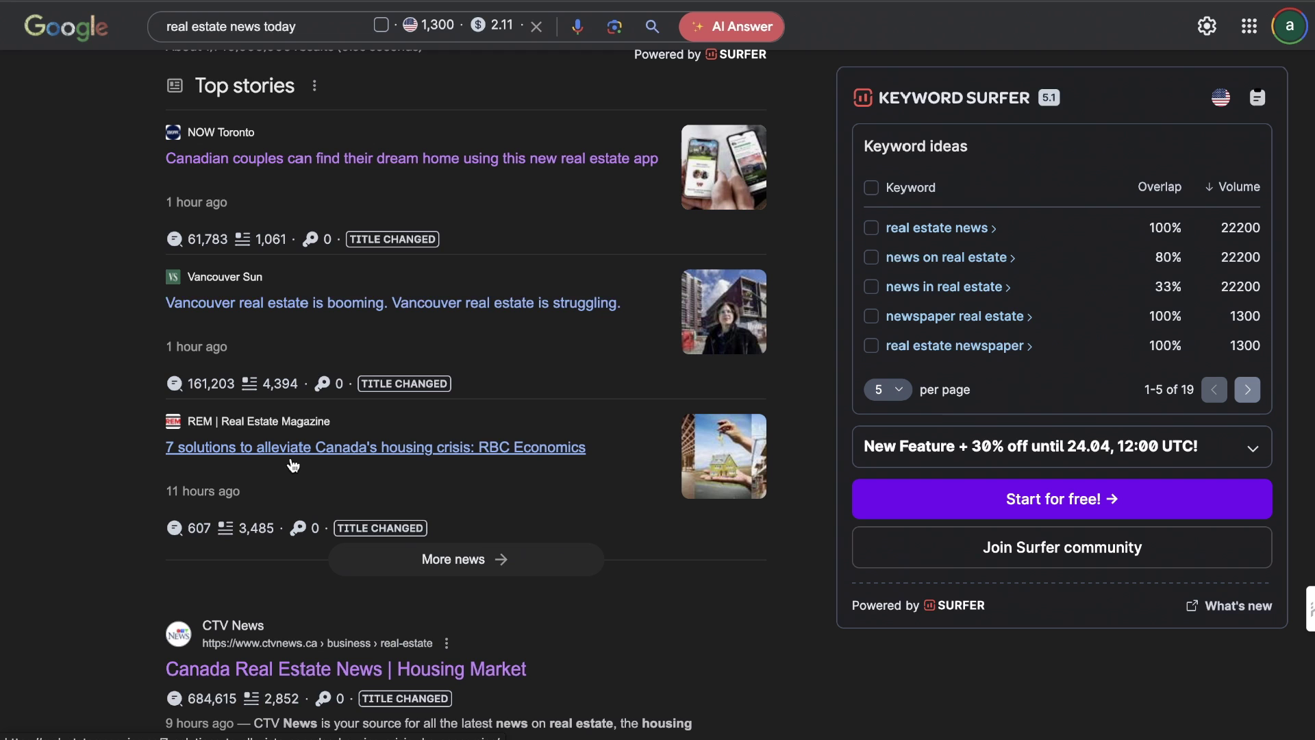
left_click(443, 372)
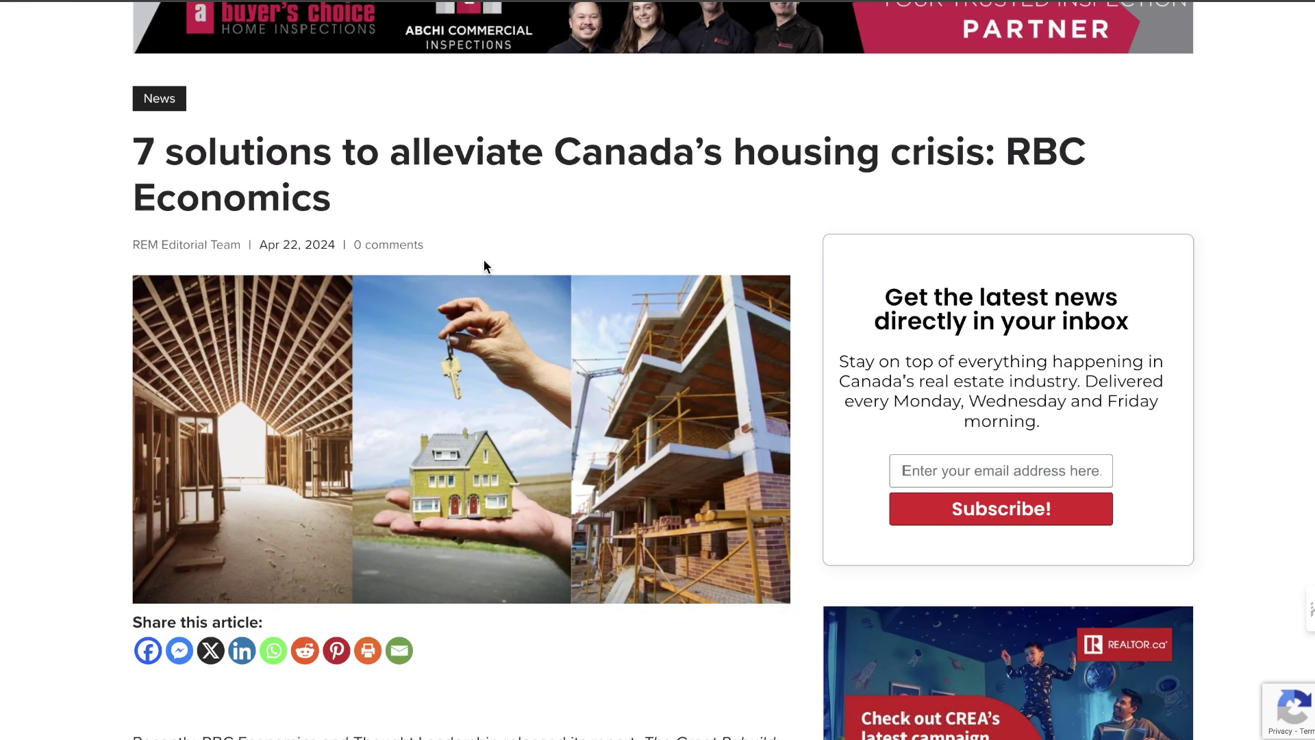
key("ctrl+w")
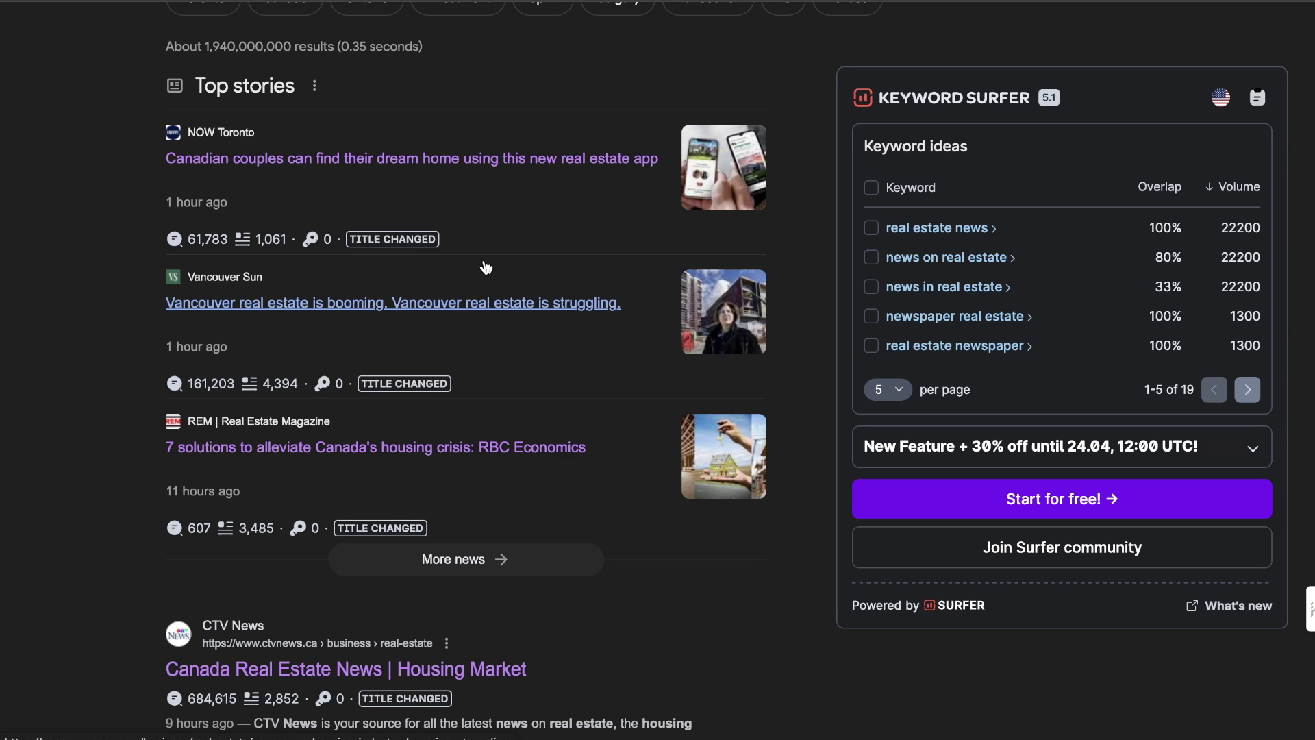
scroll(510, 435, "down", 5)
scroll(509, 435, "down", 5)
scroll(510, 434, "down", 2)
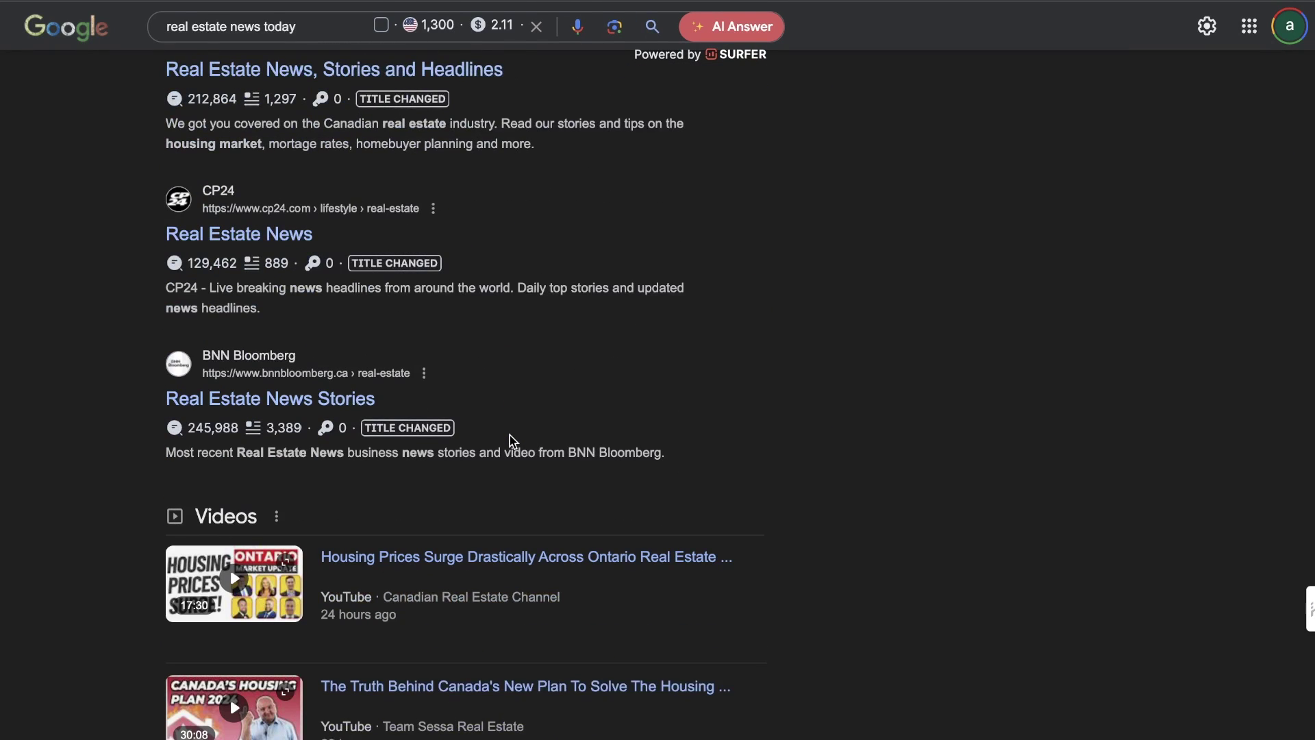
scroll(510, 434, "down", 3)
scroll(511, 435, "down", 2)
scroll(510, 435, "down", 4)
scroll(510, 434, "down", 3)
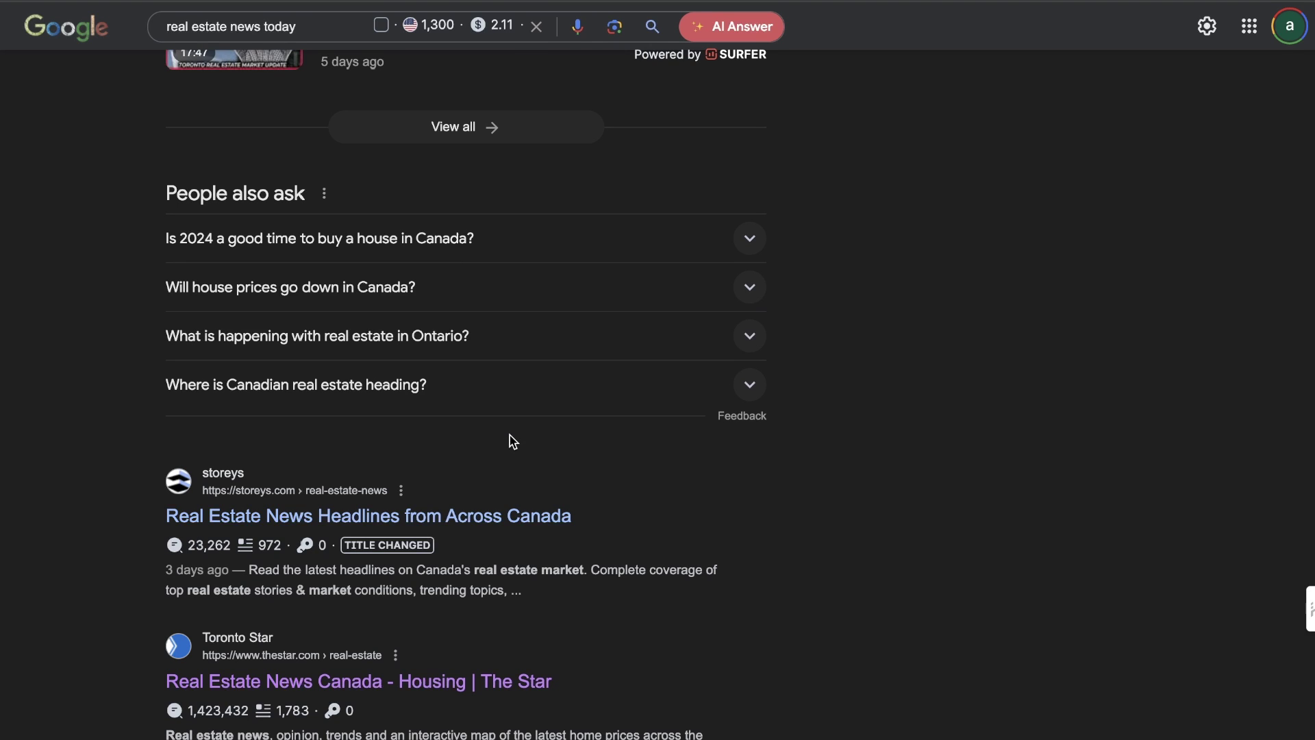
scroll(670, 498, "down", 2)
scroll(735, 497, "down", 2)
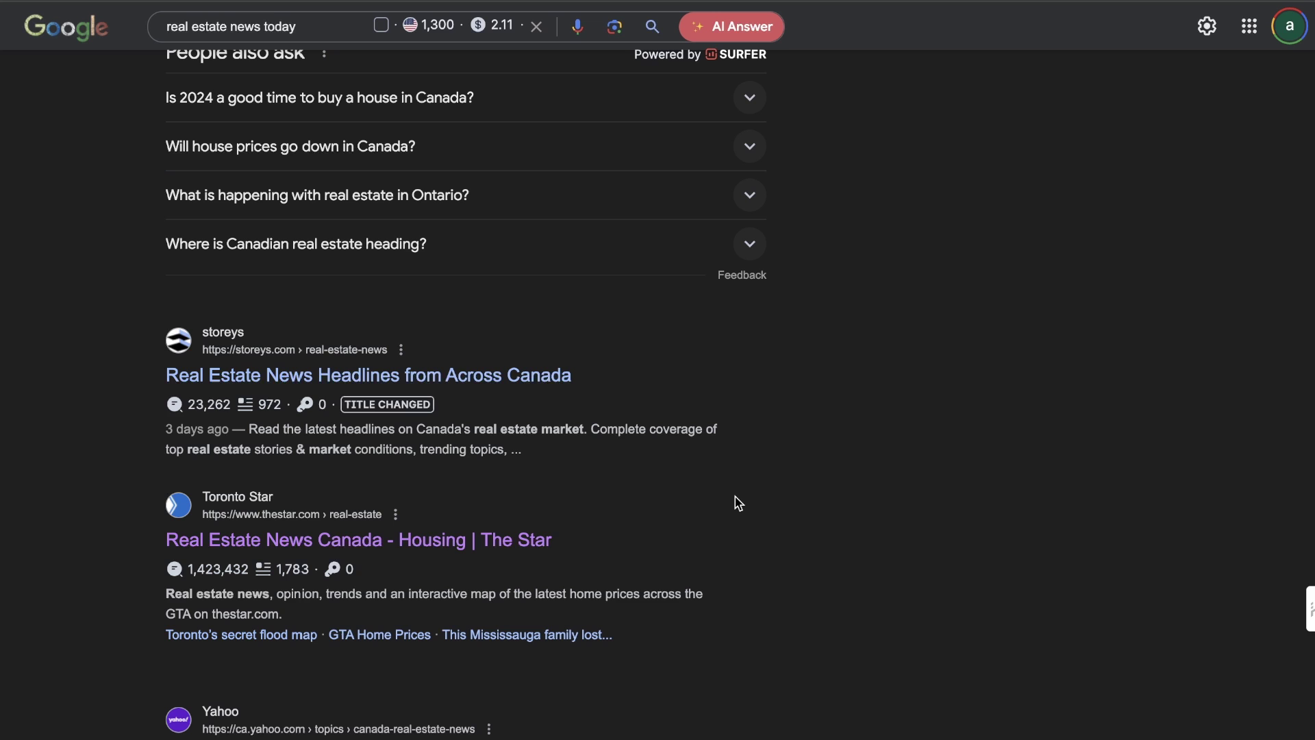
scroll(734, 496, "down", 3)
scroll(735, 496, "up", 1)
scroll(735, 496, "up", 3)
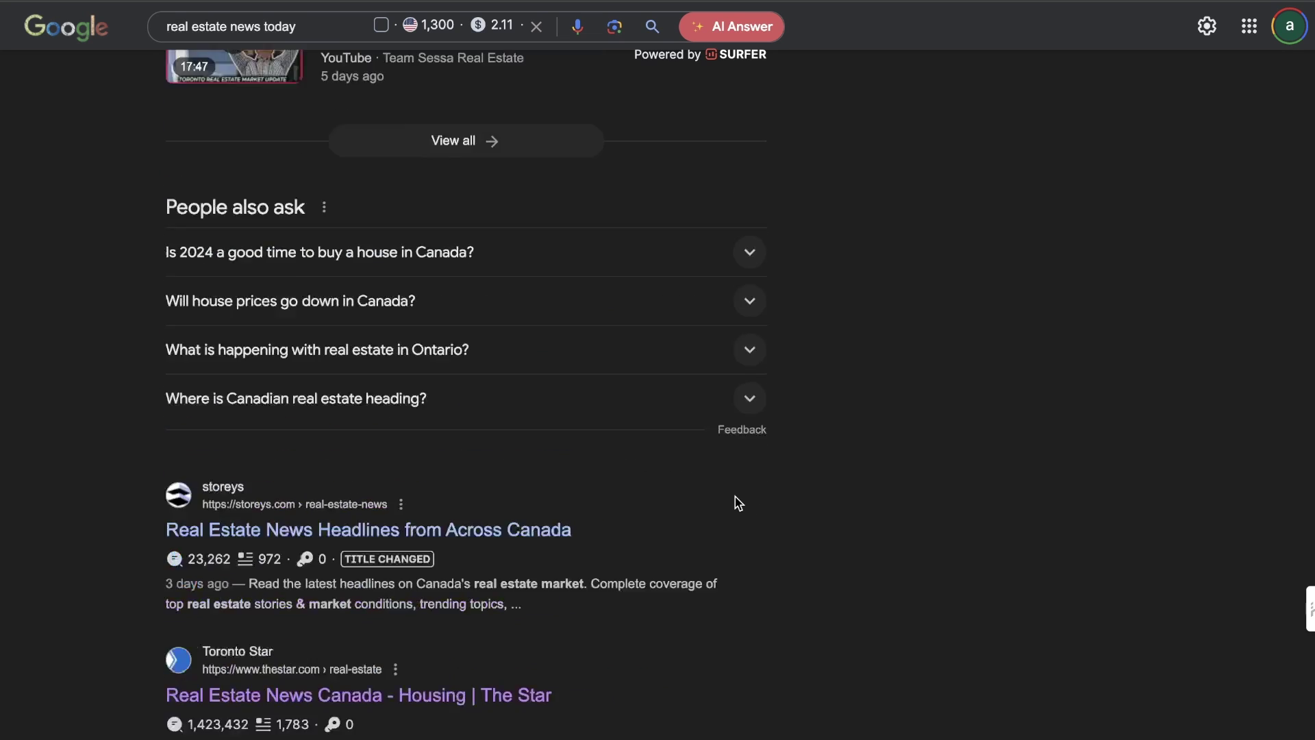
scroll(735, 497, "up", 4)
scroll(735, 495, "up", 1)
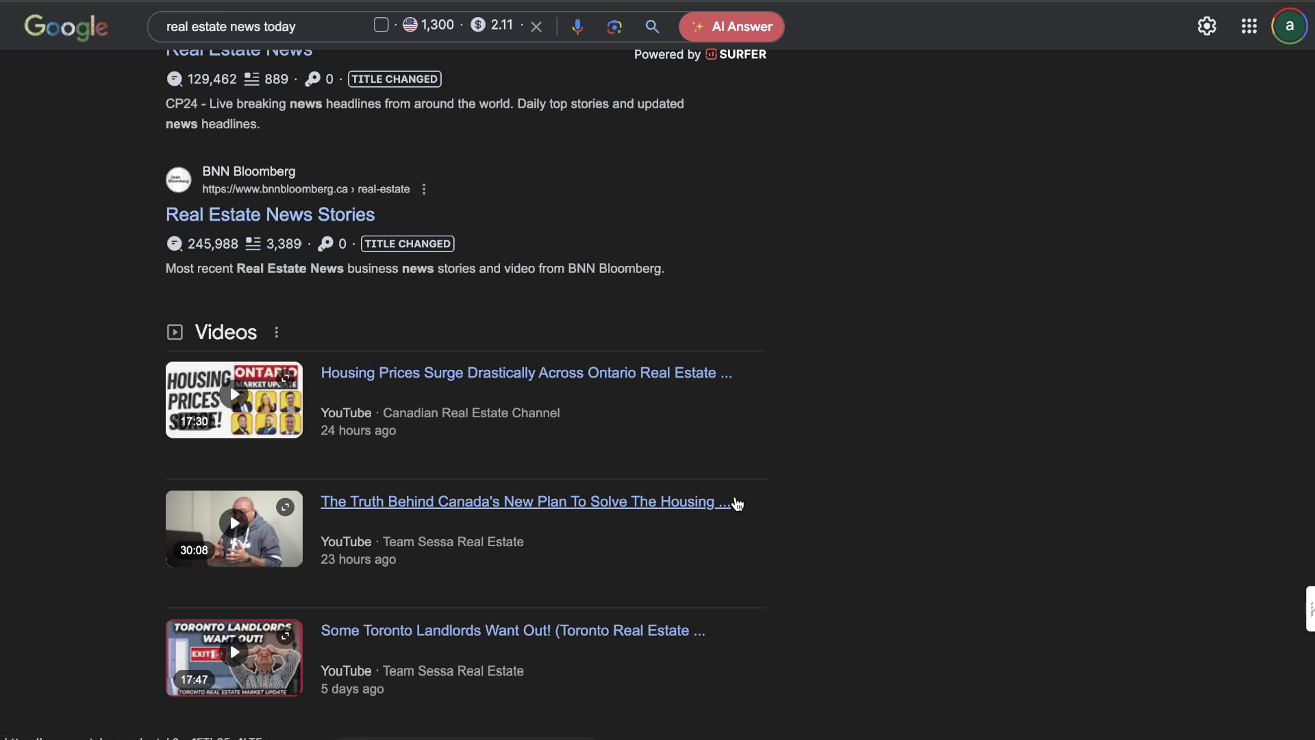
scroll(737, 502, "up", 2)
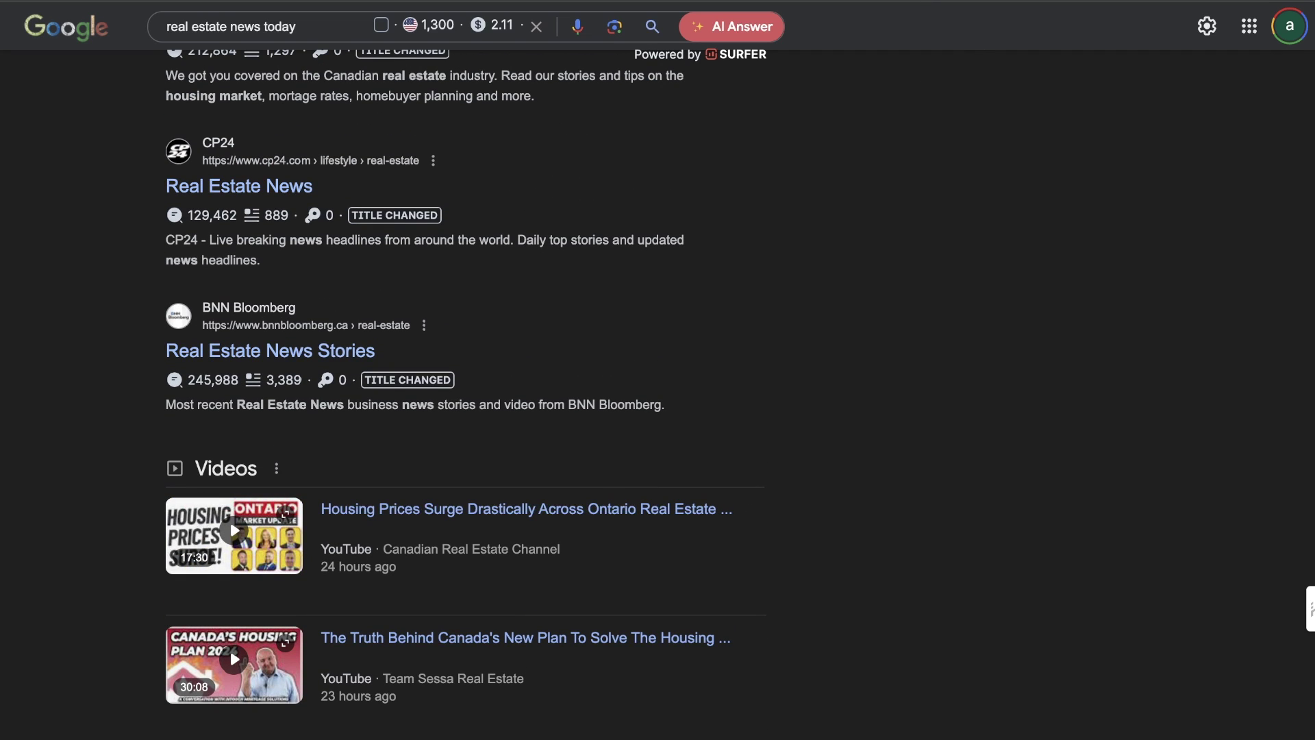
scroll(844, 275, "up", 2)
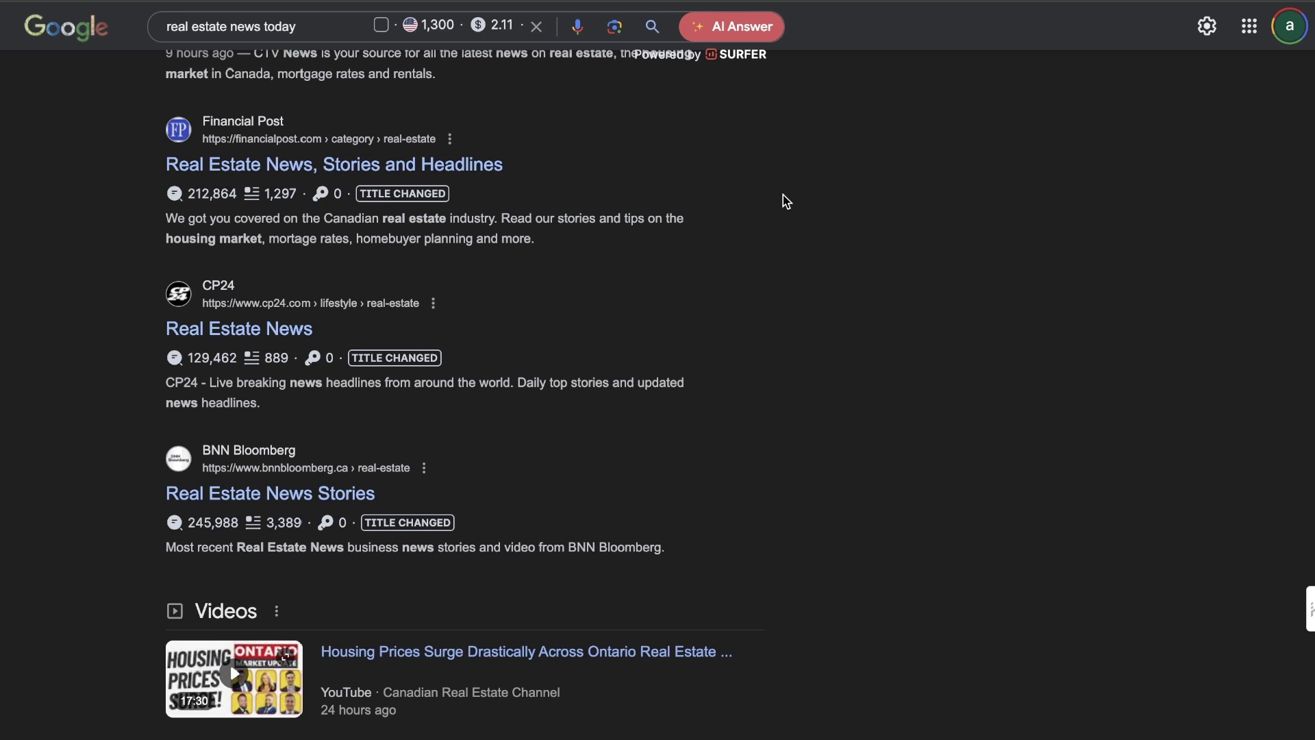
scroll(783, 201, "up", 4)
scroll(783, 200, "up", 3)
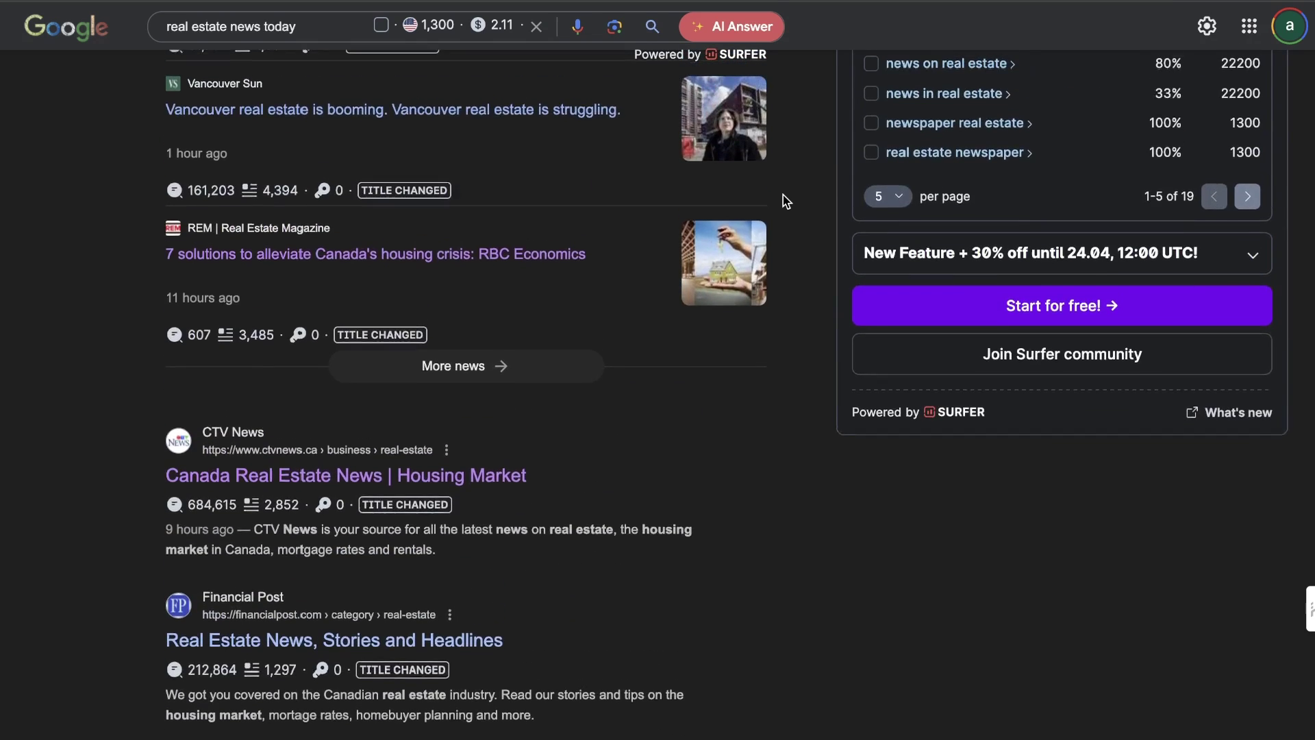
scroll(783, 201, "up", 3)
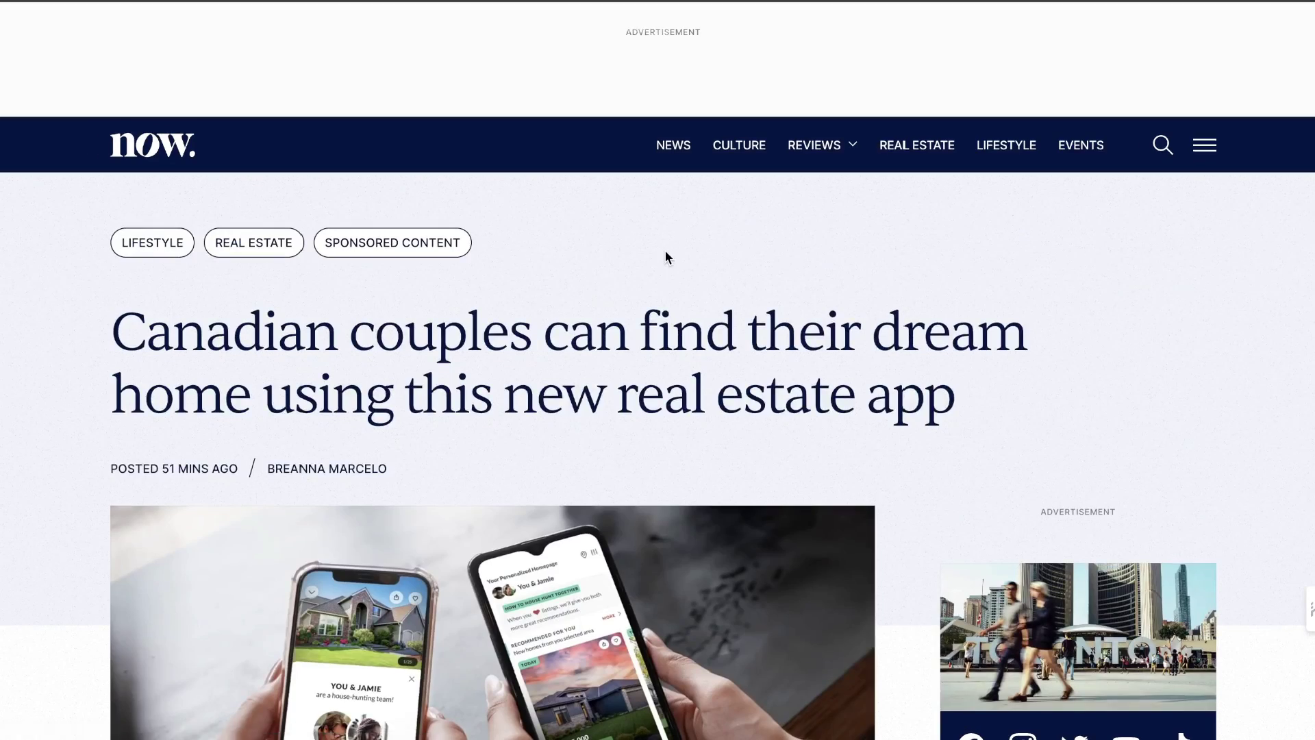
scroll(664, 250, "down", 8)
scroll(665, 250, "down", 4)
scroll(664, 249, "down", 10)
scroll(665, 249, "up", 3)
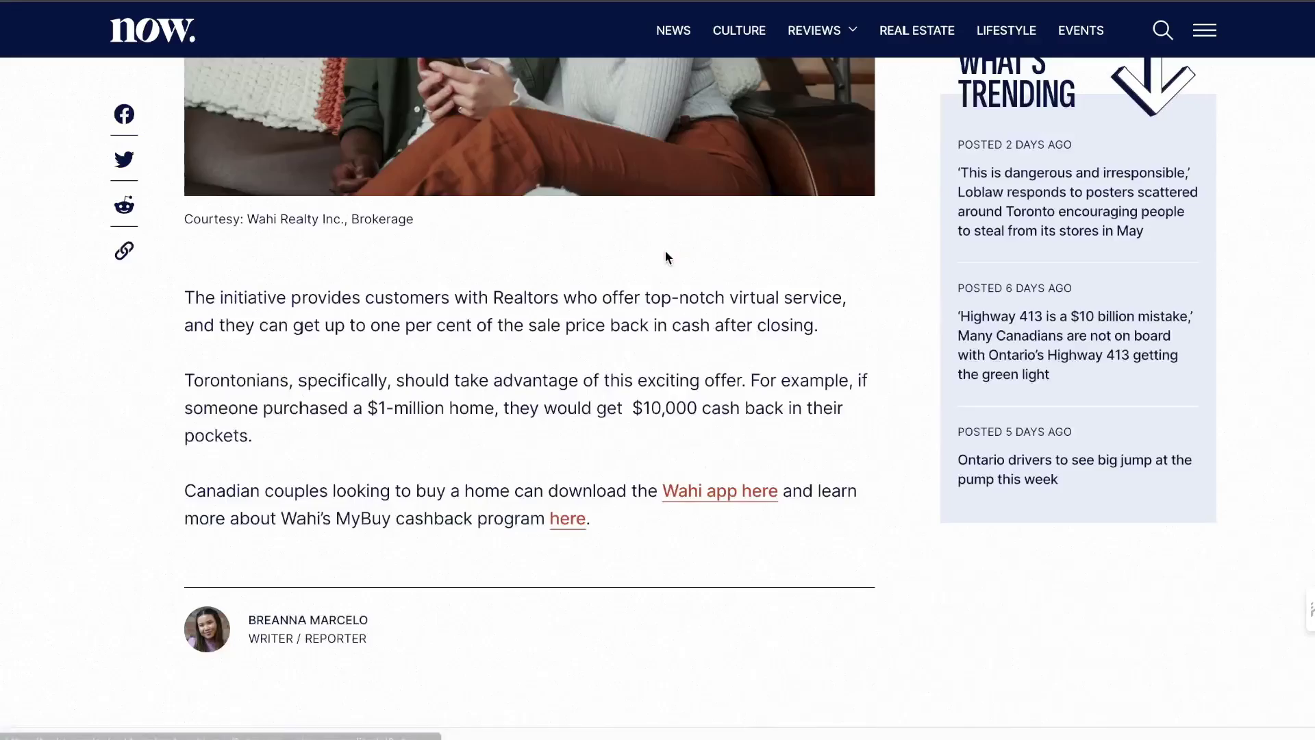
mouse_move(624, 524)
left_mouse_down()
mouse_move(511, 342)
mouse_move(229, 441)
mouse_move(210, 481)
left_mouse_up()
scroll(510, 350, "up", 10)
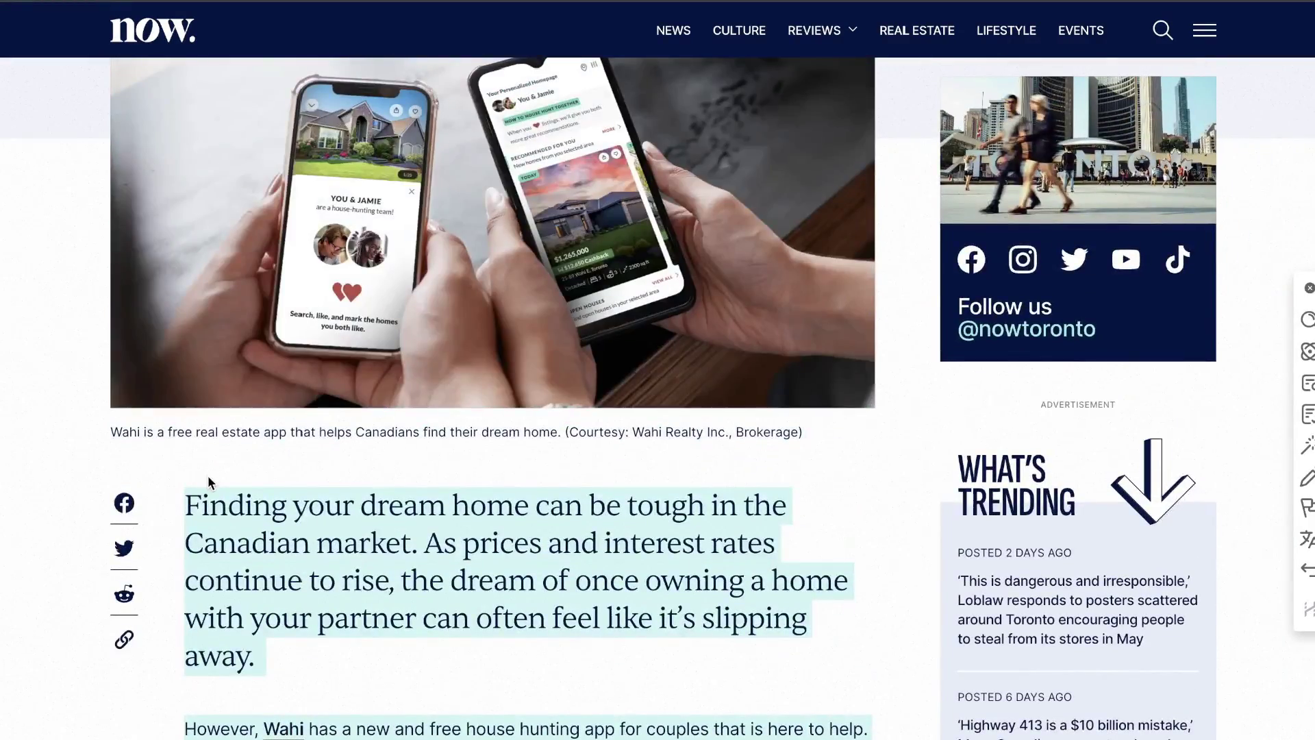
scroll(211, 480, "up", 5)
scroll(209, 481, "up", 2)
scroll(210, 481, "down", 6)
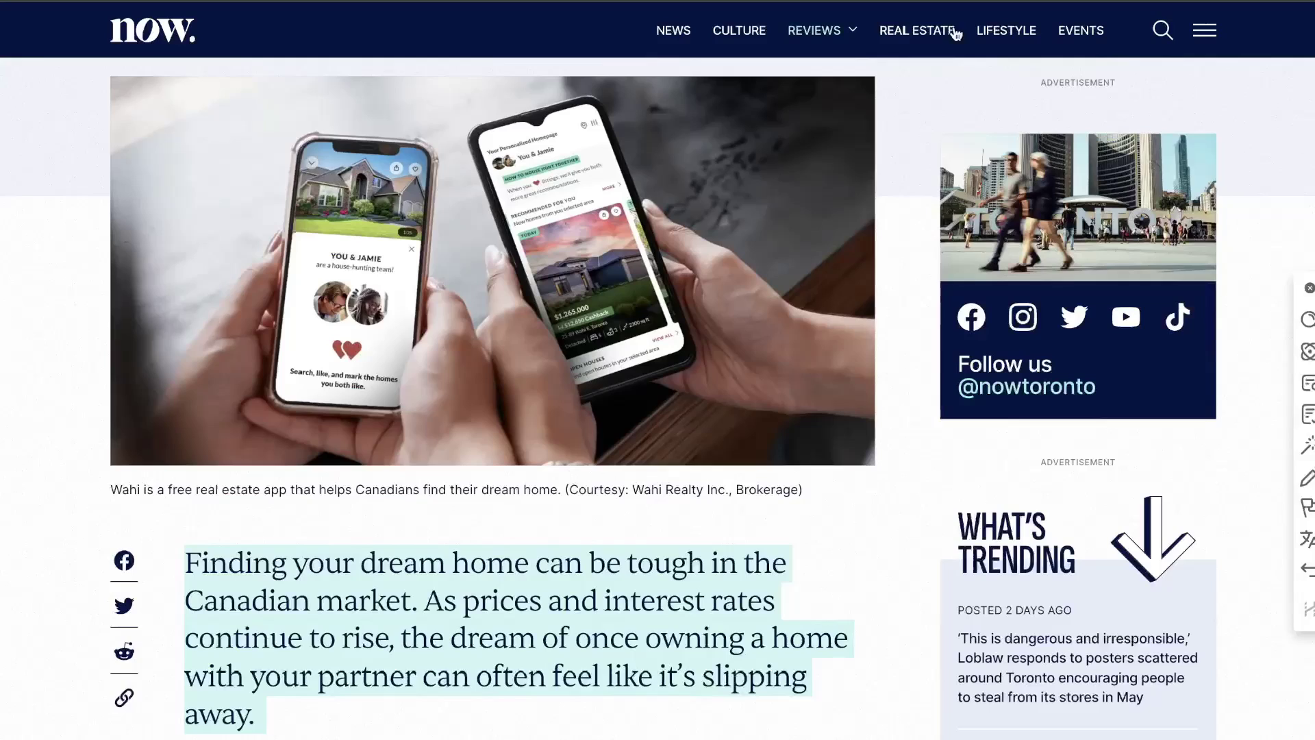
- Open a new browser tab
key("ctrl+t")
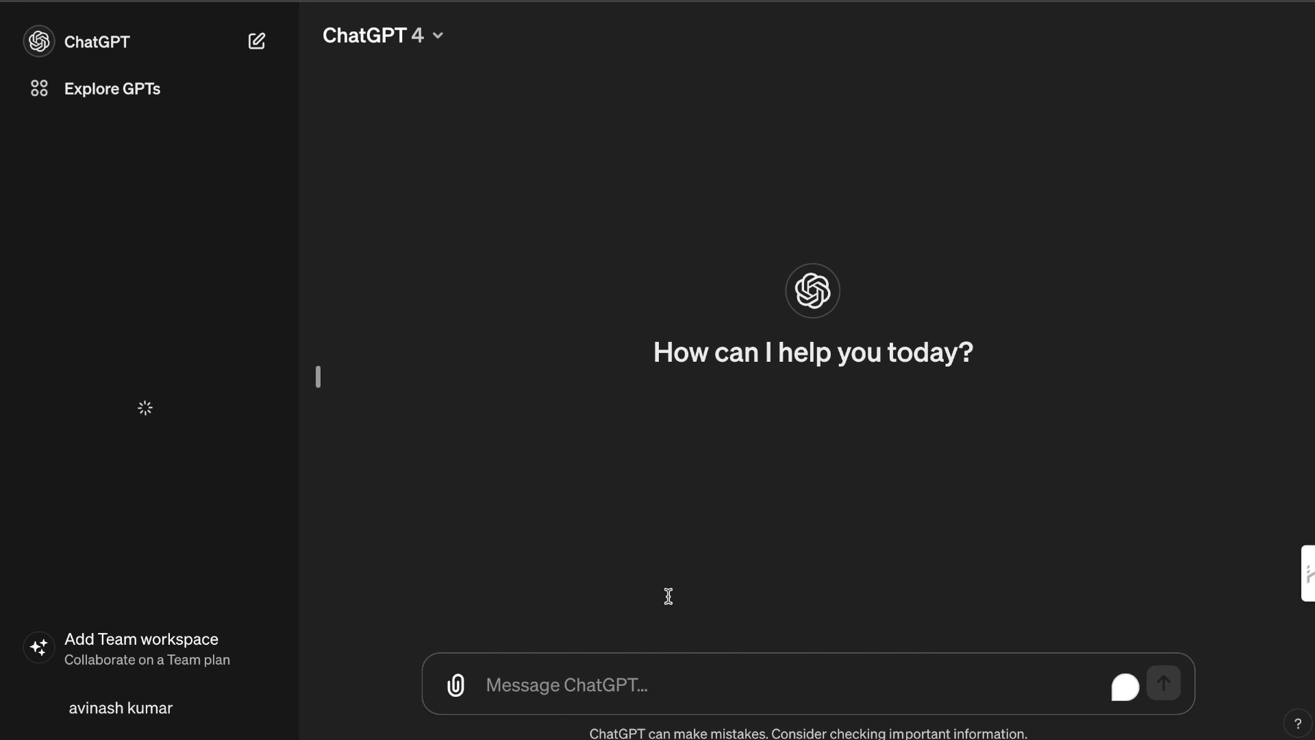
- Paste the Wahi article into ChatGPT and ask it to condense it into 300 words
key("ctrl+v")
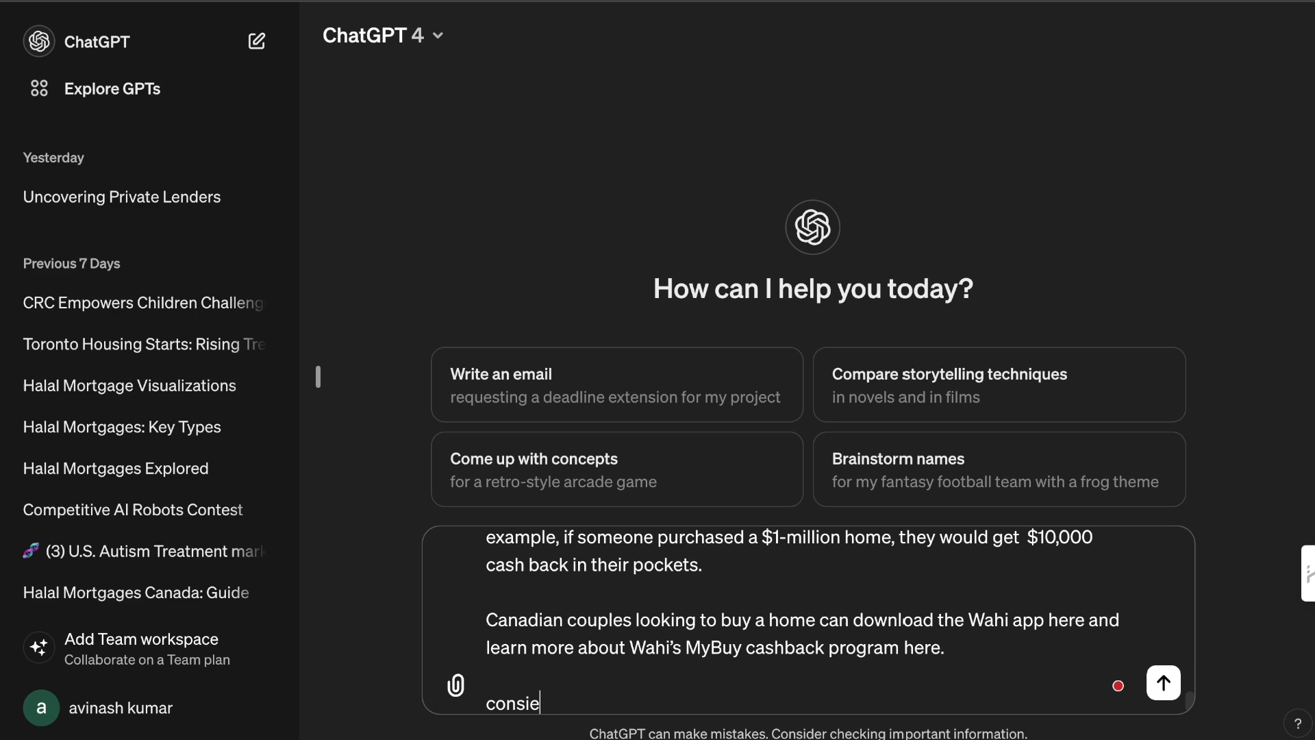
key("BackSpace")
type("se this information")
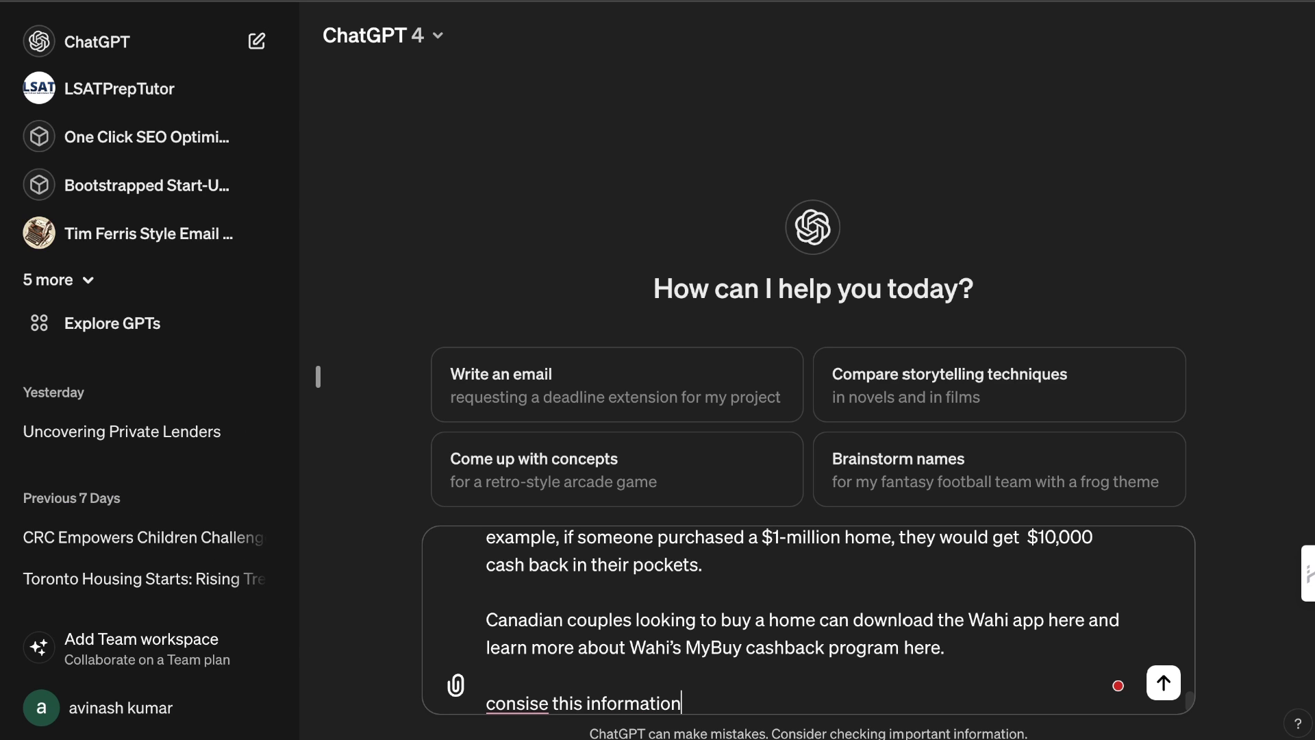
type(" into 300 word")
type("s")
key("Return")
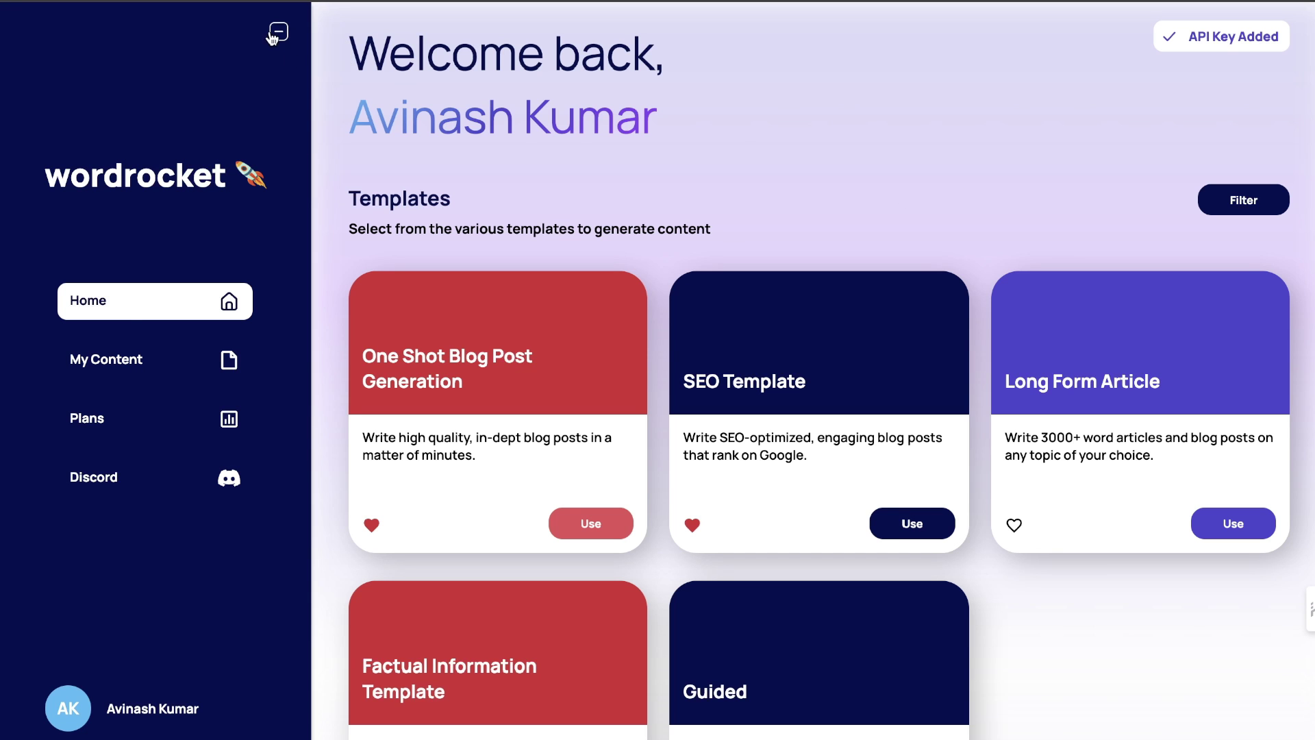
- Launch Wordrocket's One Shot Blog Post Generation template with the GPT-4-Turbo model
left_click(275, 34)
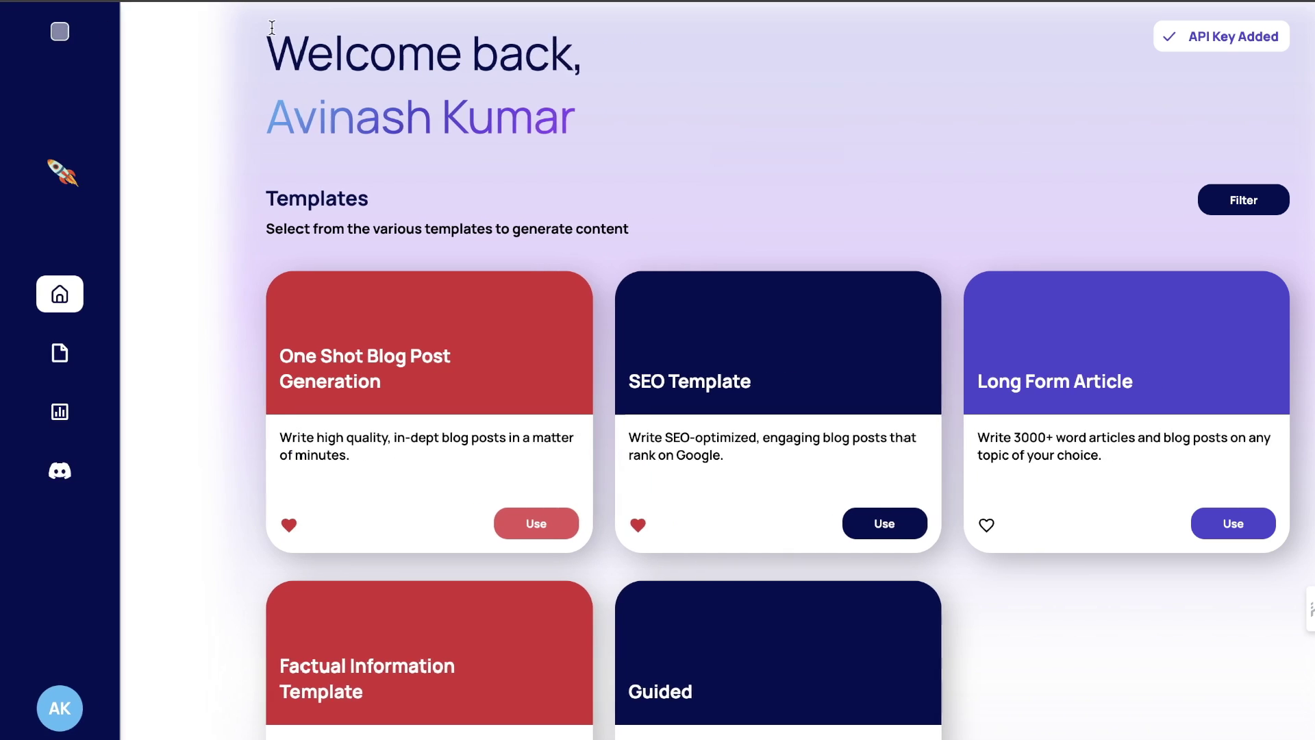
left_click(59, 34)
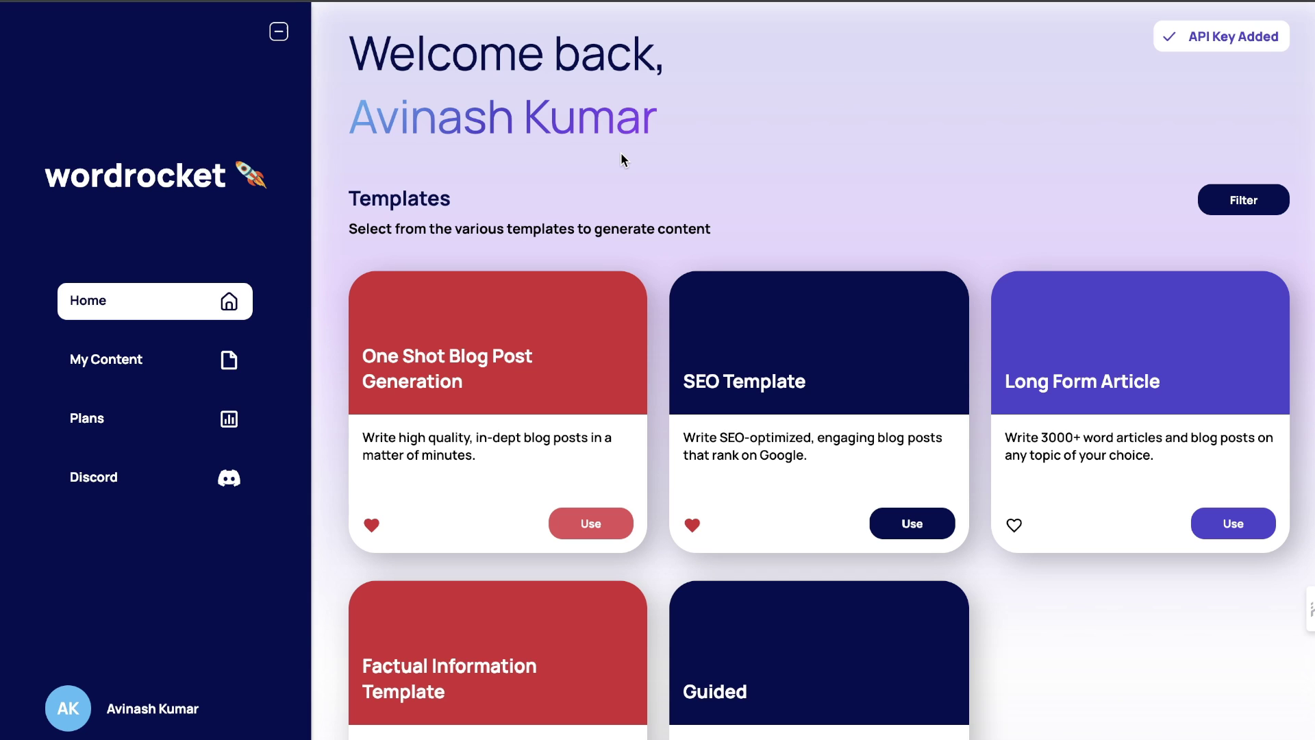
scroll(662, 171, "down", 1)
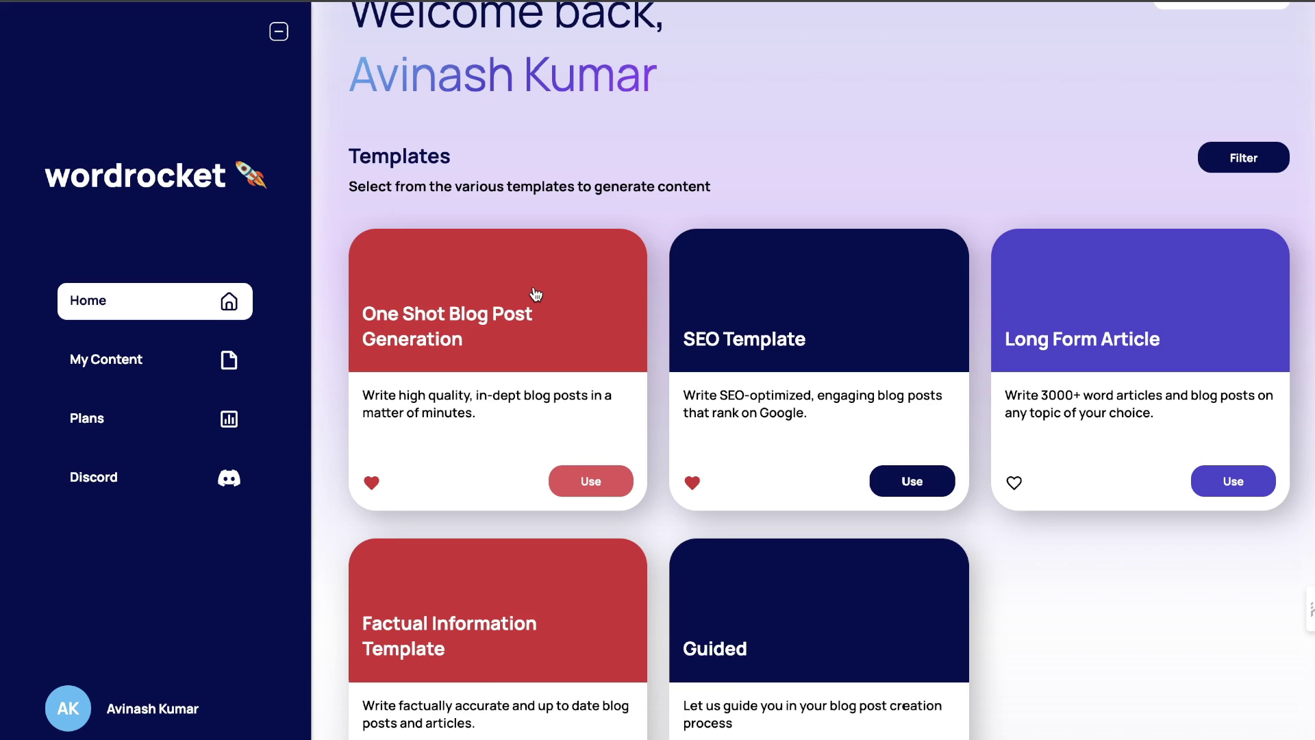
left_click(534, 339)
left_click(1109, 118)
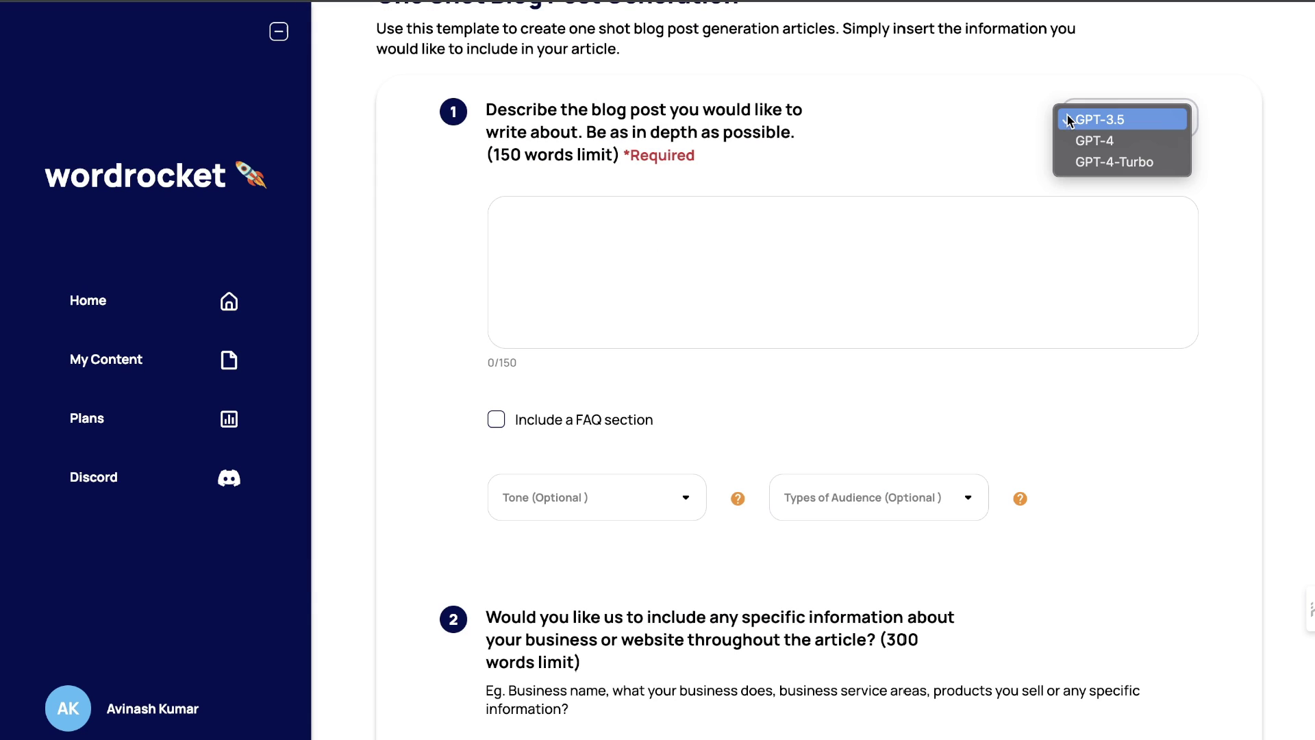
left_click(1094, 162)
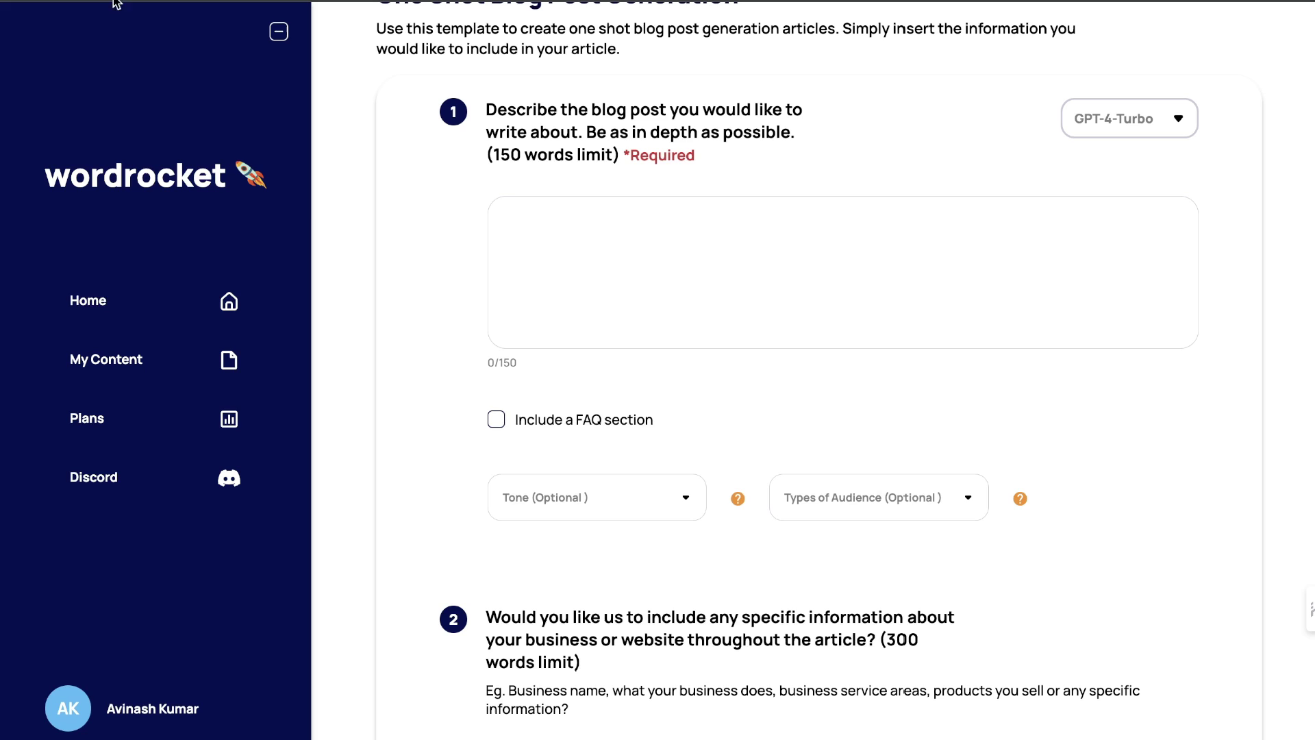
scroll(534, 309, "up", 1)
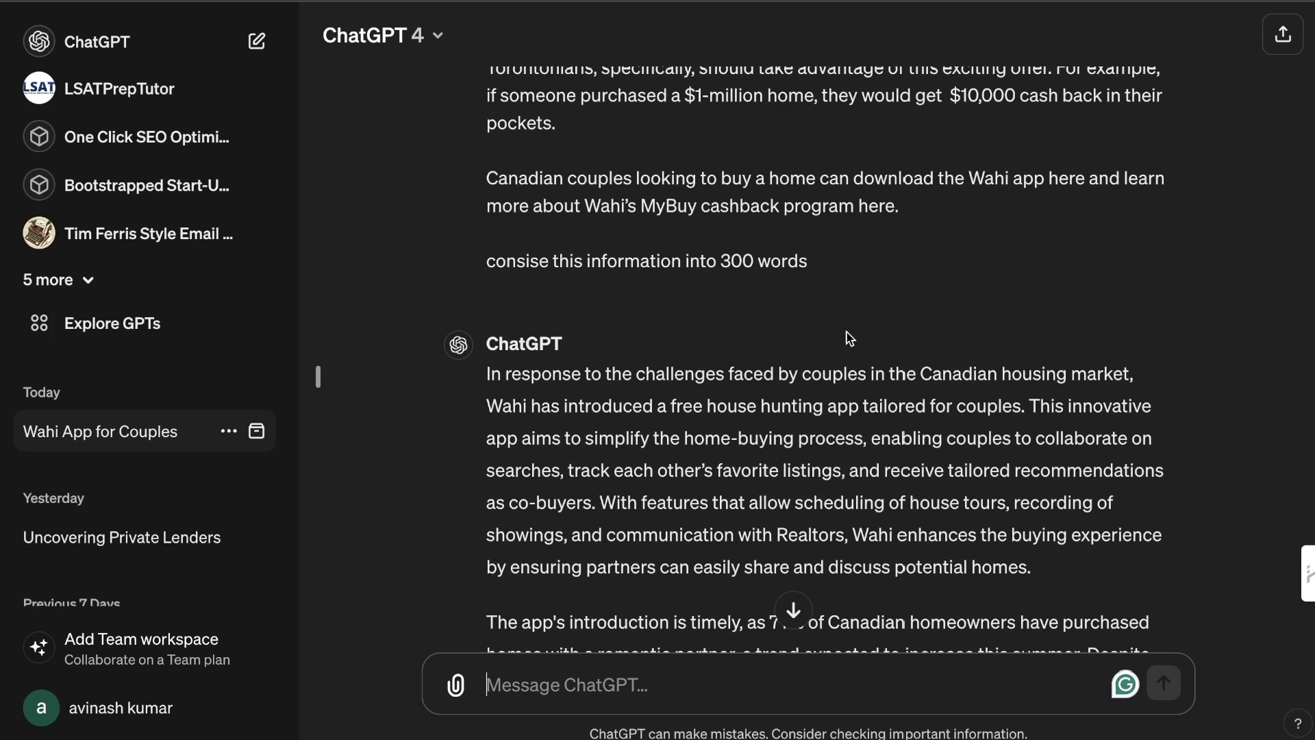
scroll(906, 308, "down", 5)
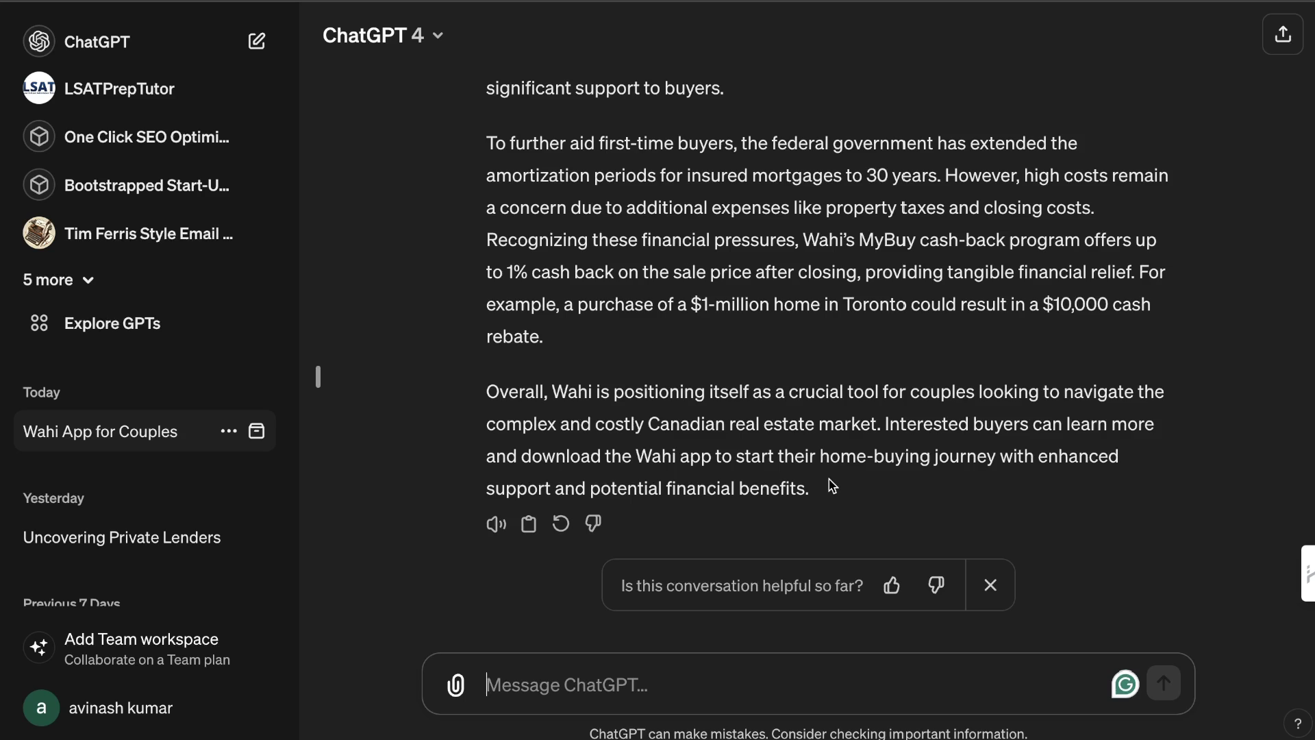
mouse_move(830, 486)
left_mouse_down()
mouse_move(550, 383)
mouse_move(483, 528)
left_mouse_up()
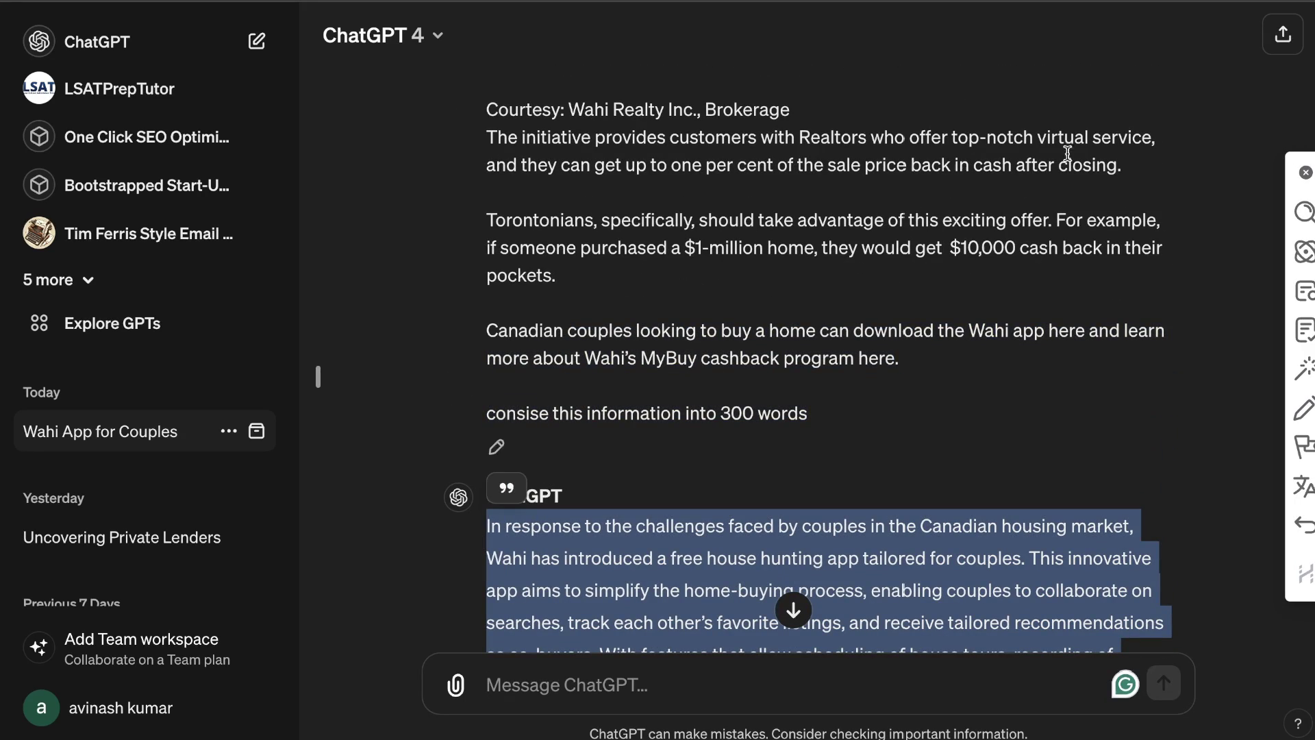
- Paste ChatGPT's condensed Wahi summary into Wordrocket's specific business information field
key("ctrl+Tab")
scroll(637, 437, "down", 5)
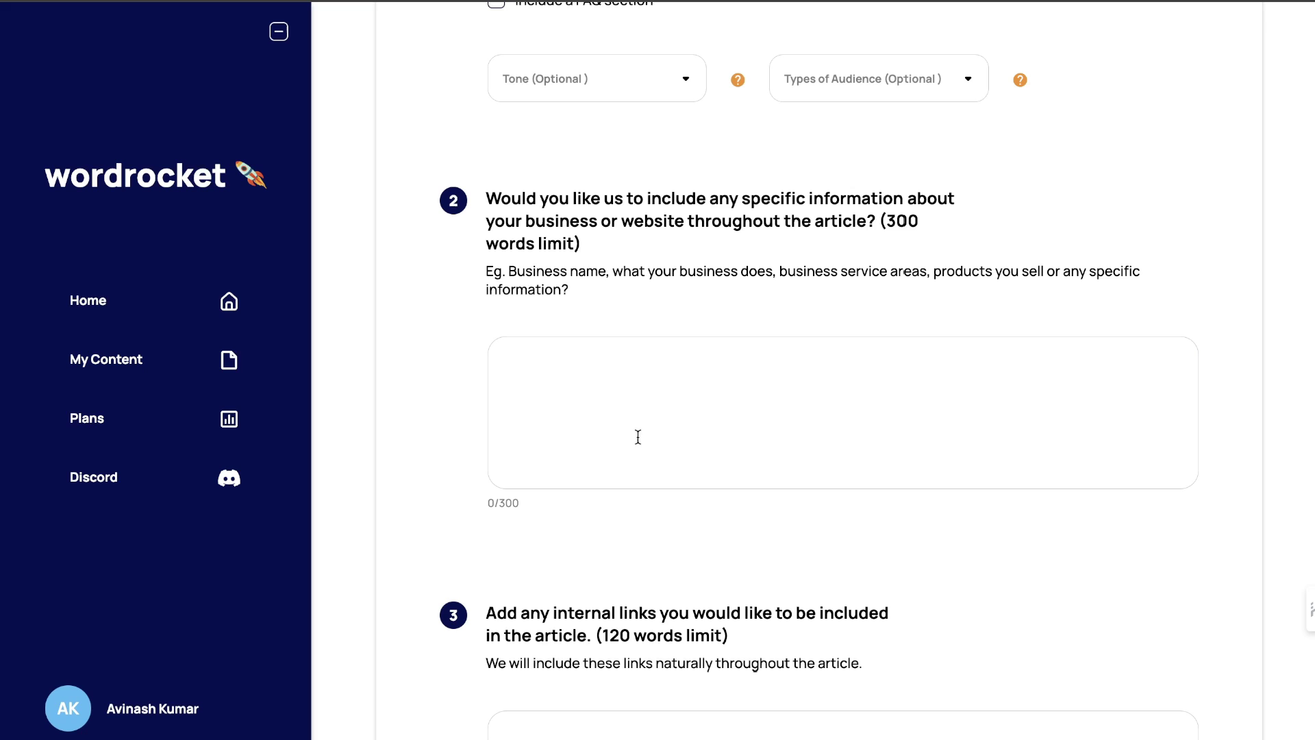
left_click(638, 438)
key("ctrl+v")
scroll(609, 440, "down", 1)
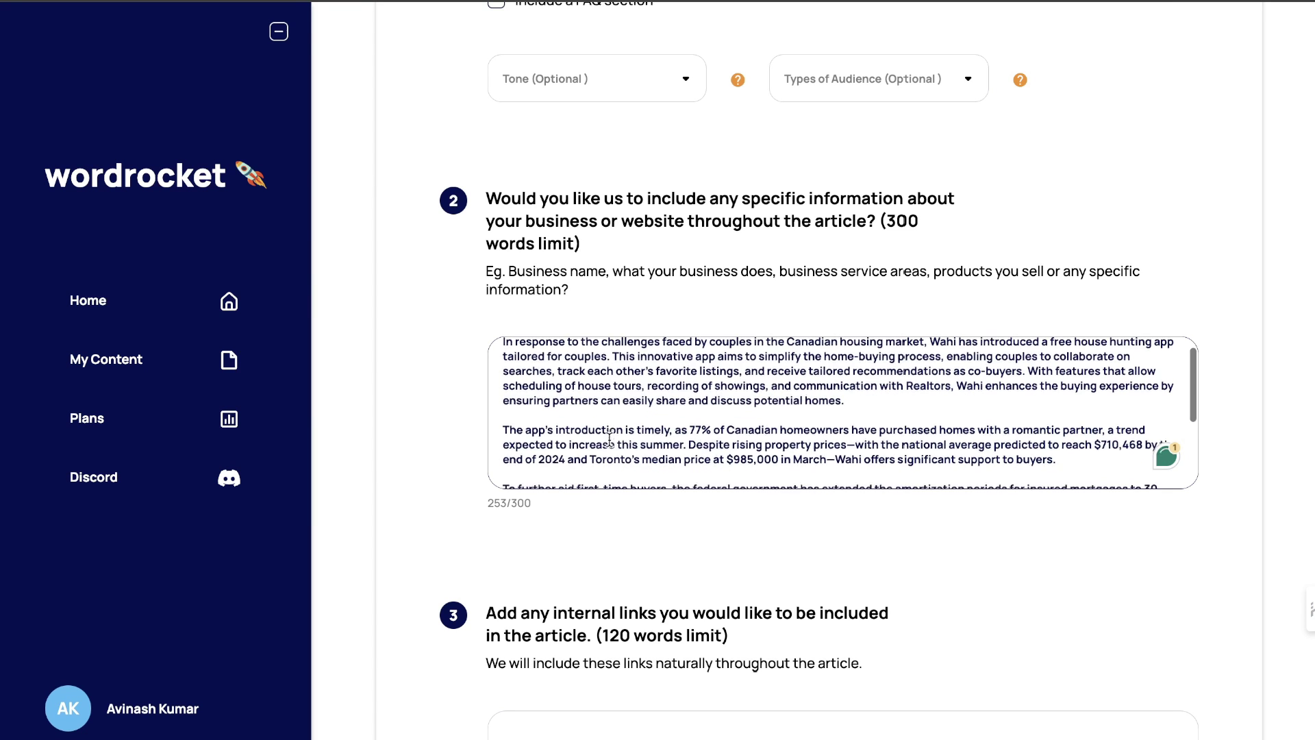
scroll(610, 440, "up", 1)
left_click_drag(581, 279, 486, 234)
scroll(632, 308, "up", 4)
- Describe the blog post, include an FAQ section, and start generating the article
left_click(631, 202)
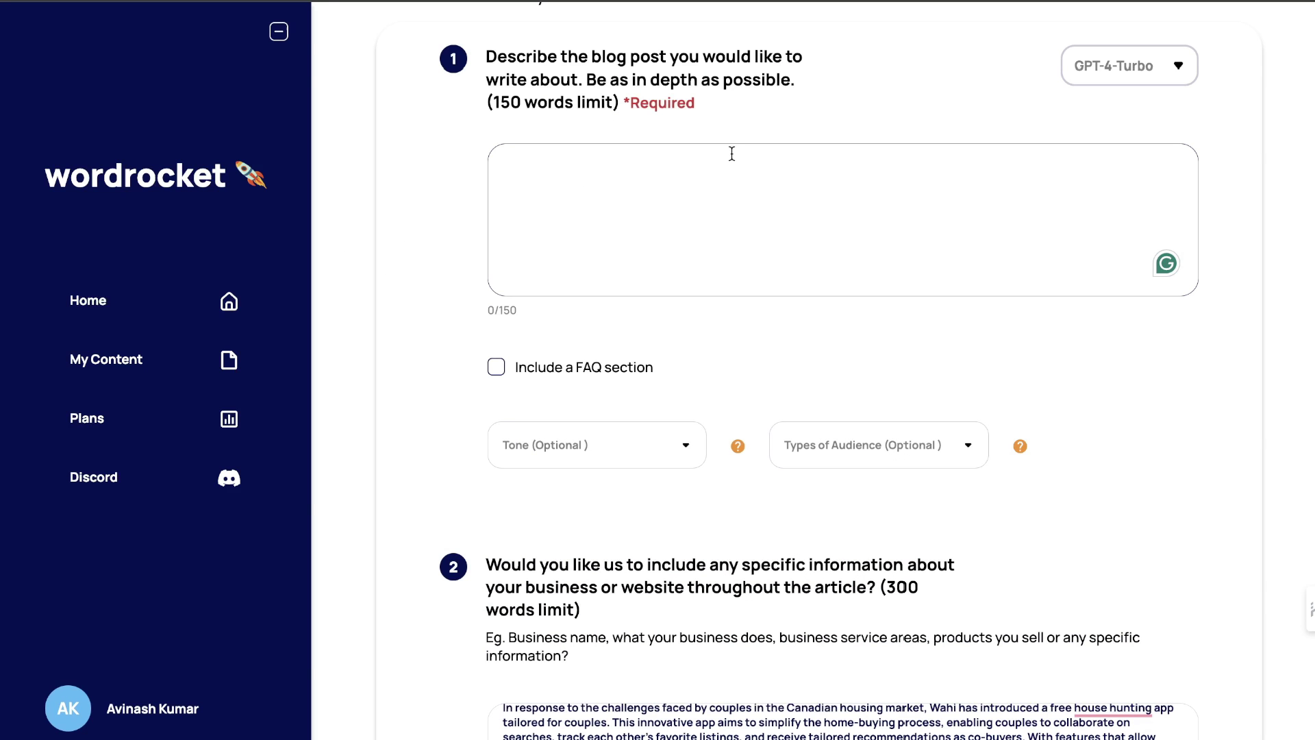
type("Write a")
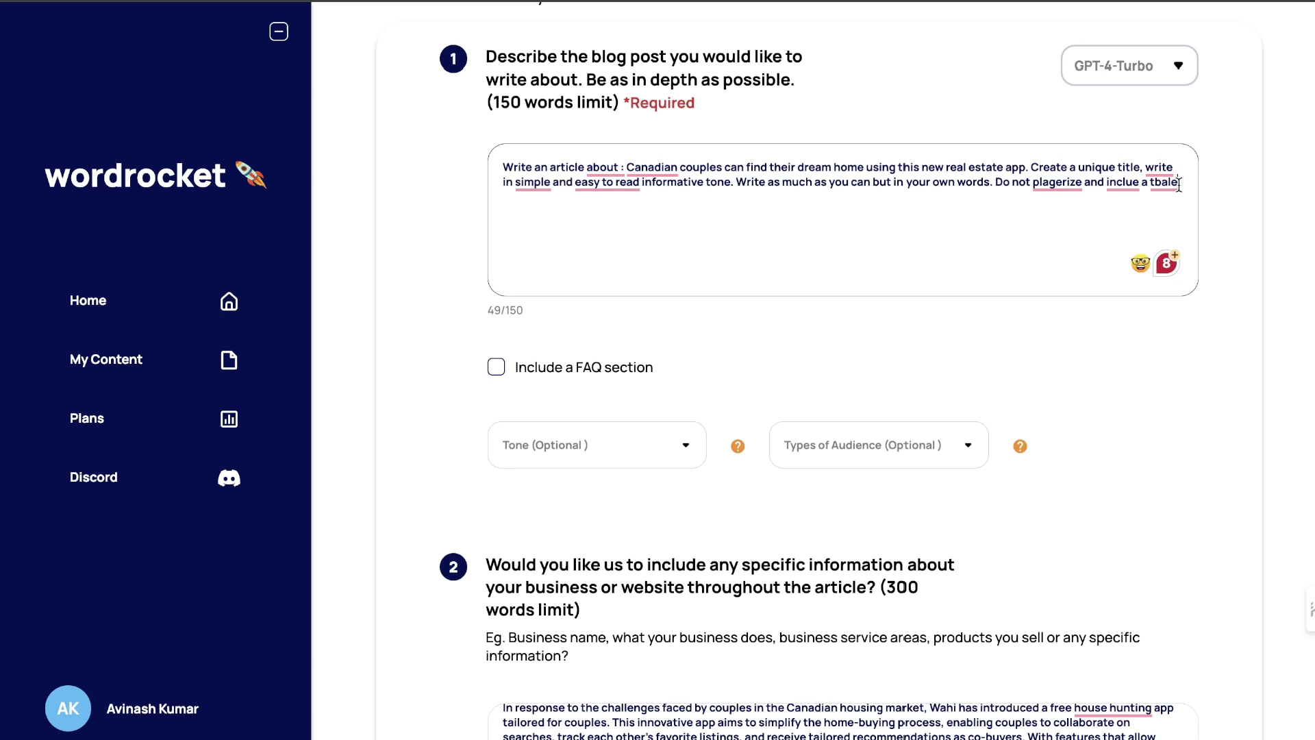
key("BackSpace")
key("BackSpace")
key("BackSpace")
type("a")
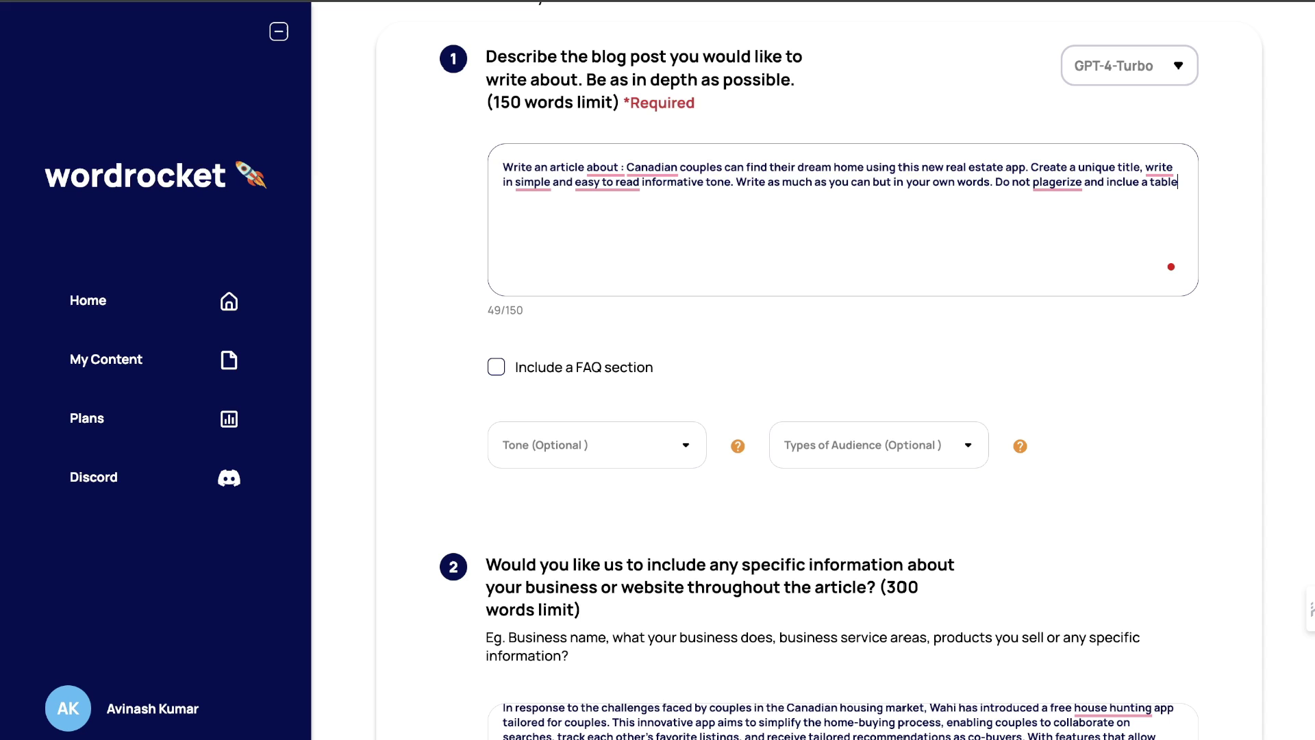
left_click(524, 371)
scroll(795, 352, "down", 1)
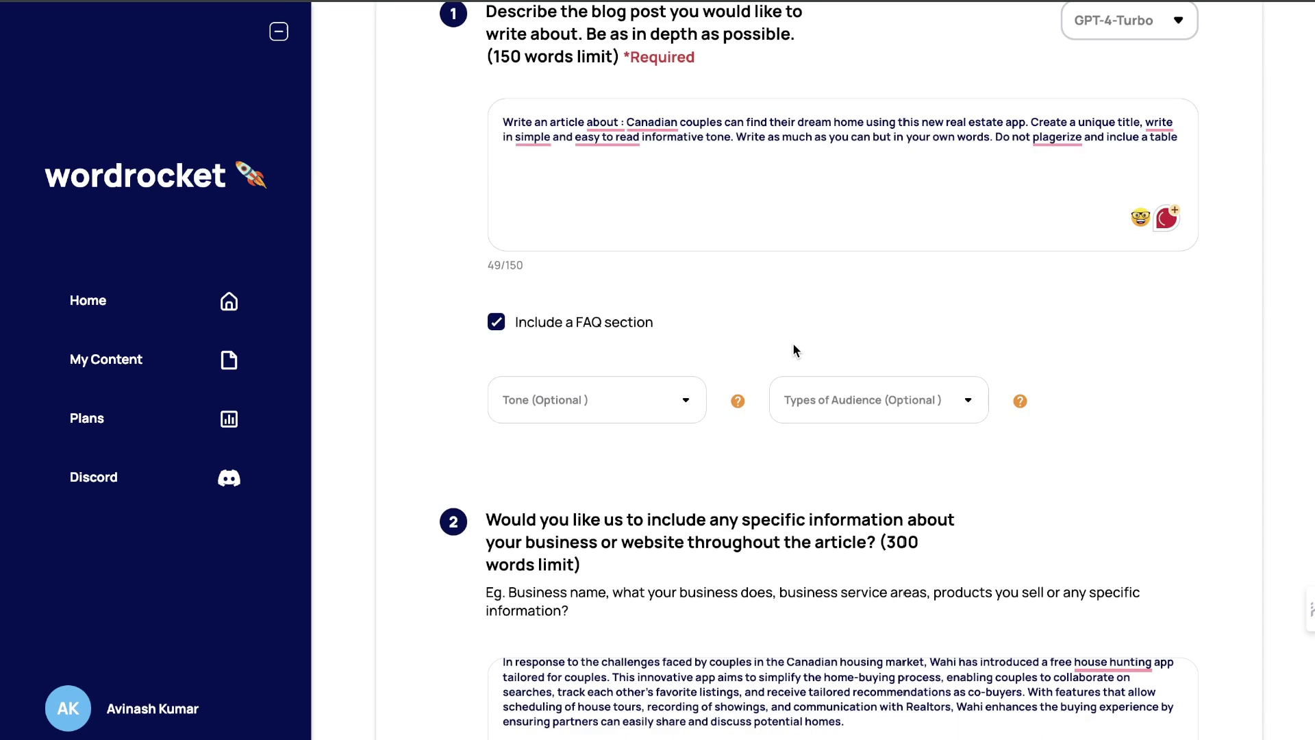
scroll(794, 352, "down", 3)
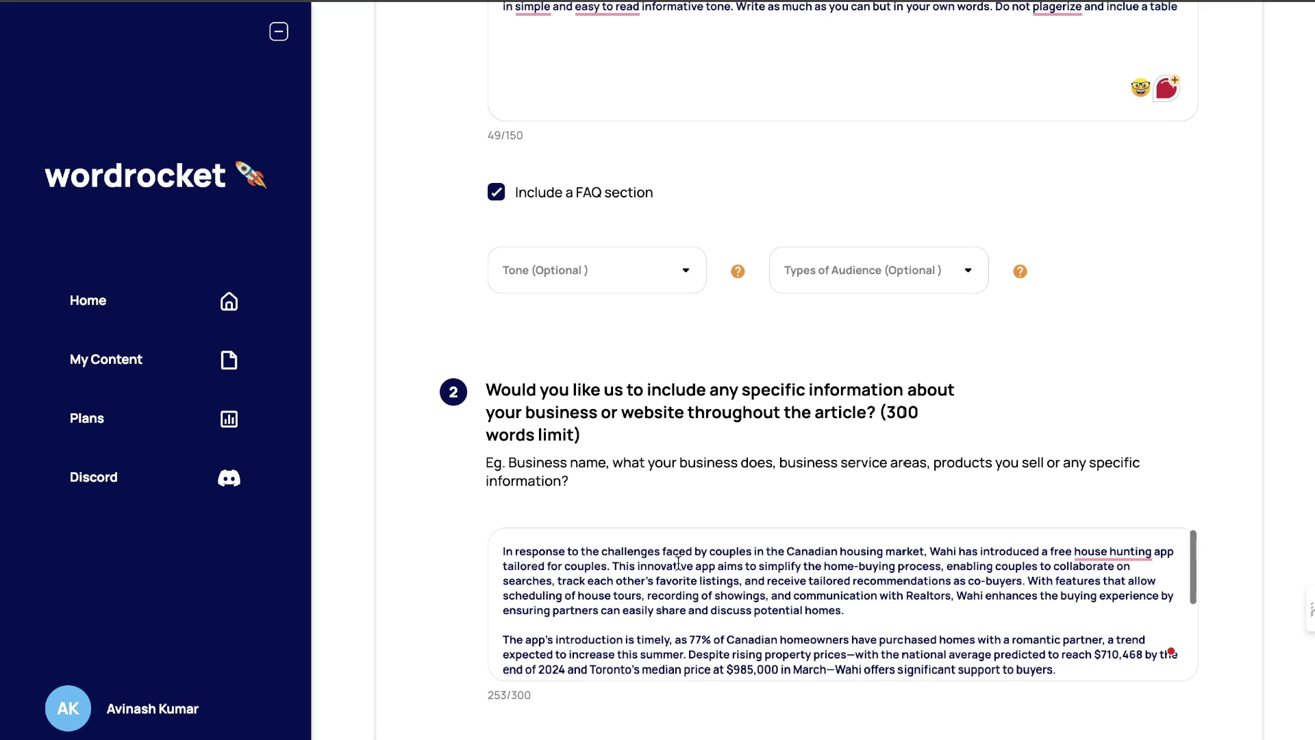
scroll(678, 563, "down", 2)
scroll(678, 563, "down", 4)
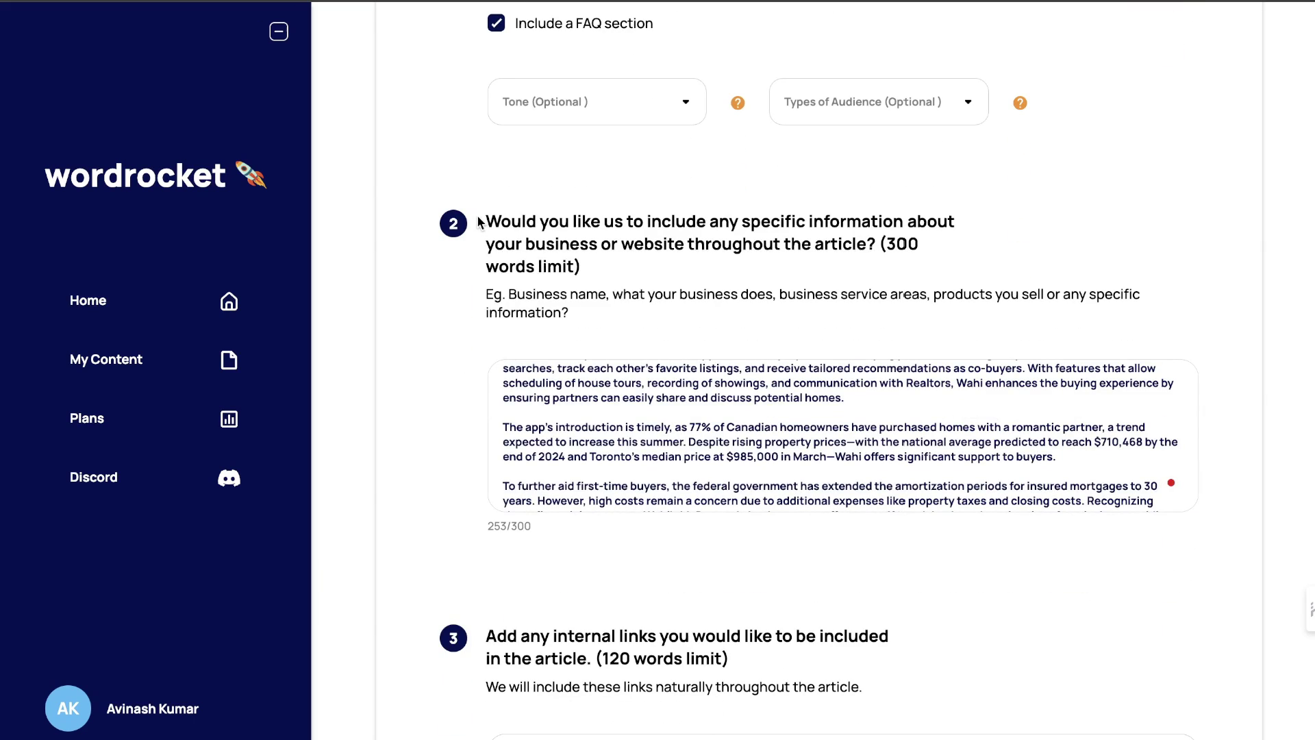
left_click_drag(478, 221, 737, 299)
scroll(737, 296, "down", 4)
scroll(737, 296, "down", 3)
scroll(737, 296, "down", 3)
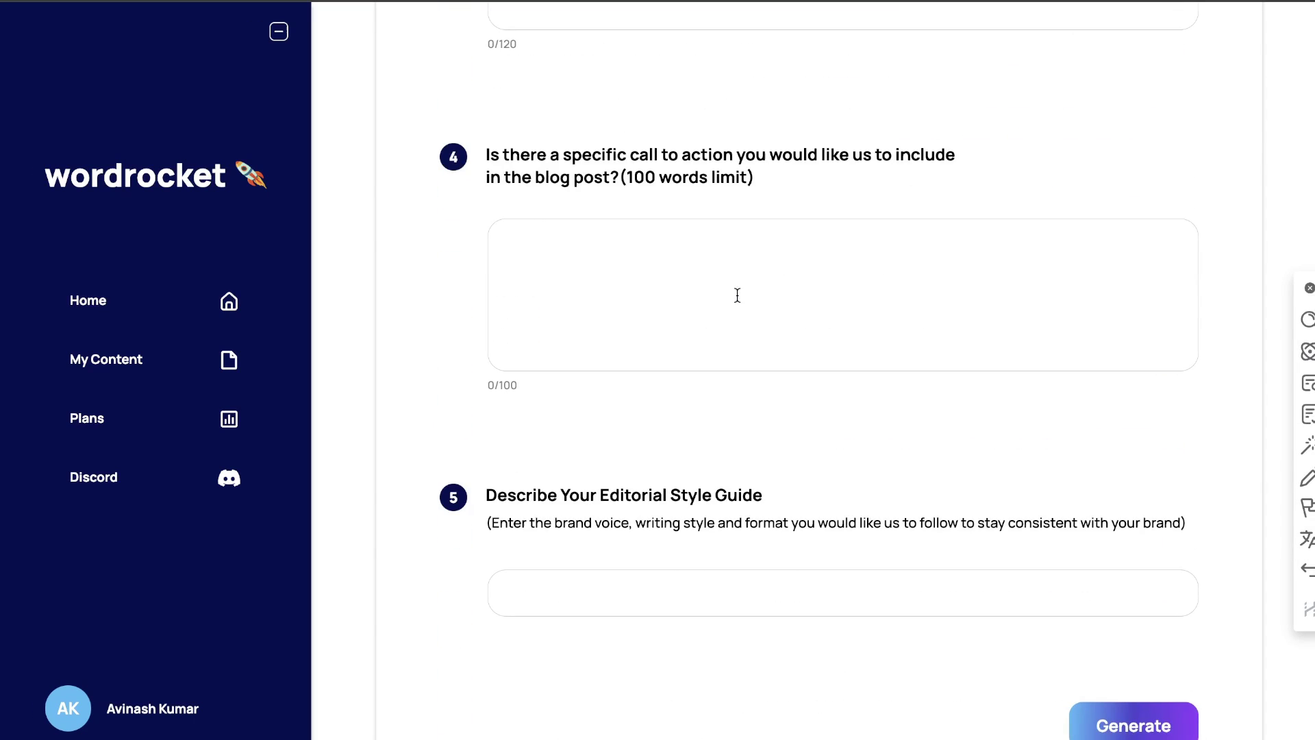
left_click(1308, 289)
left_click(1133, 725)
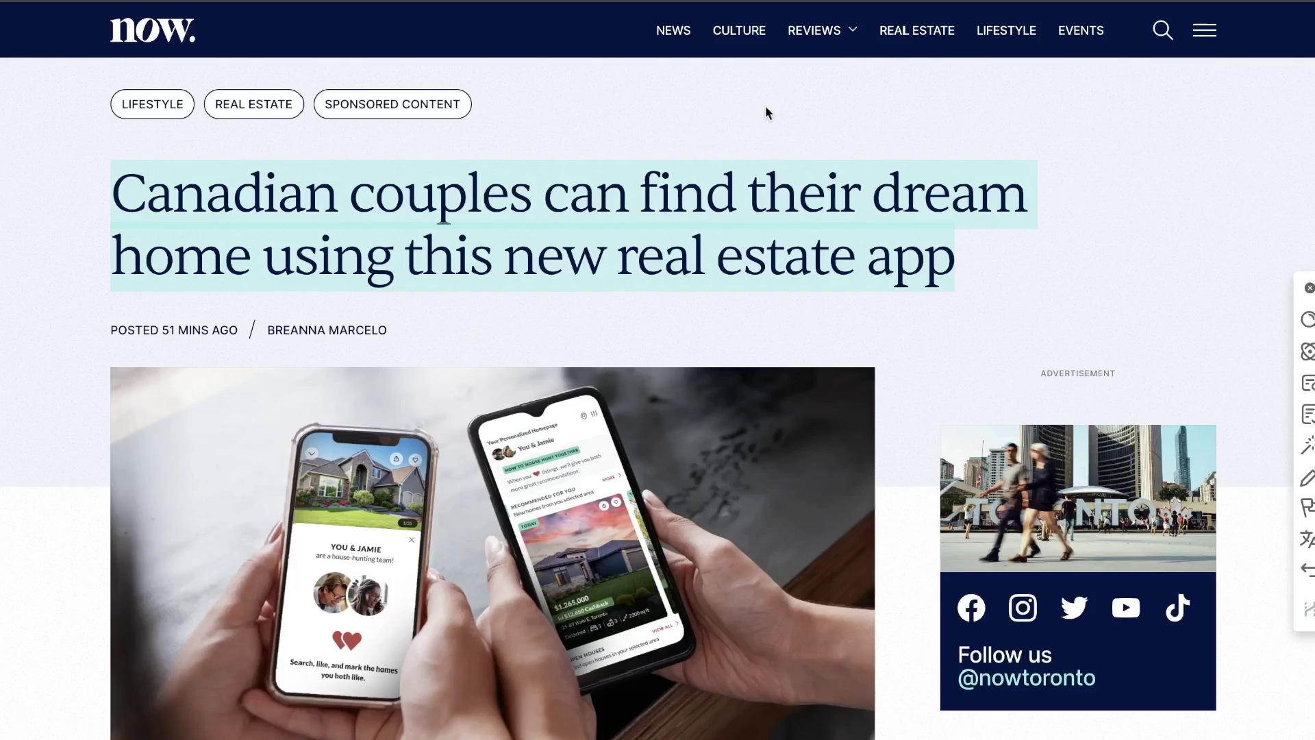
scroll(766, 304, "down", 5)
scroll(732, 182, "down", 5)
scroll(732, 180, "down", 3)
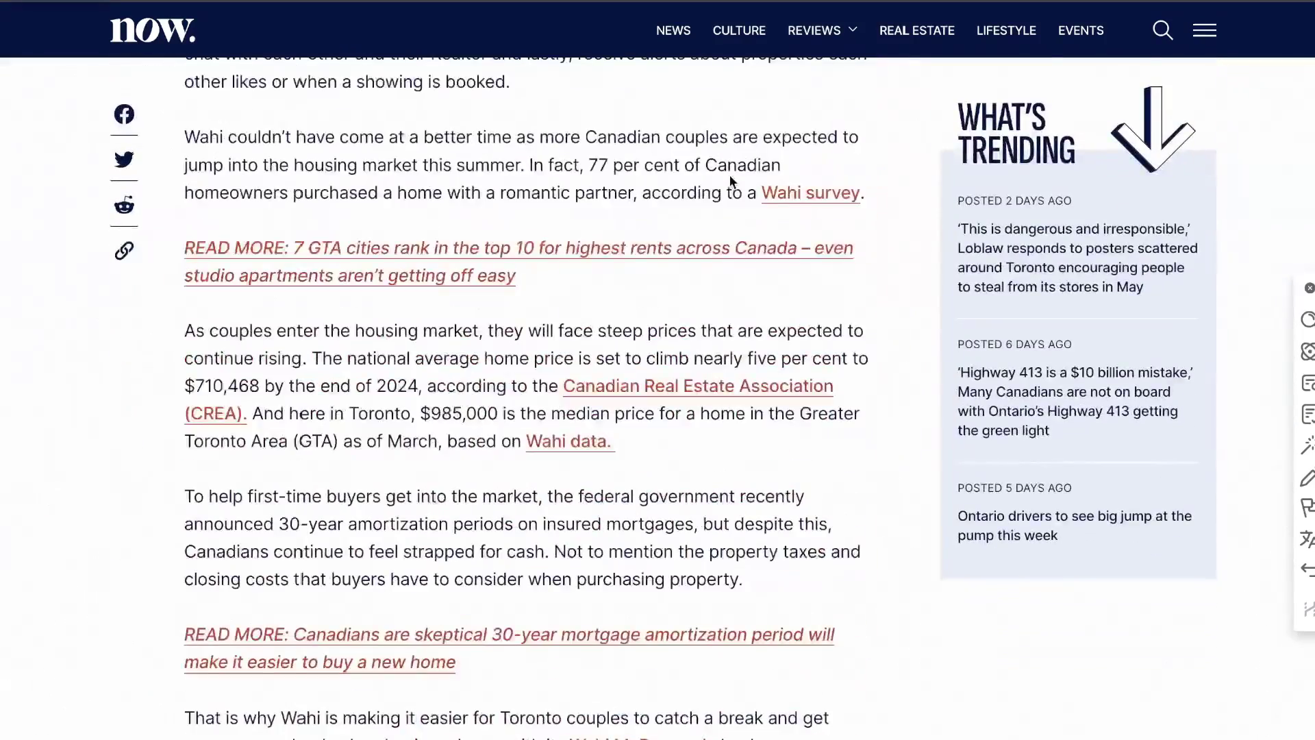
scroll(732, 181, "down", 3)
scroll(869, 111, "down", 1)
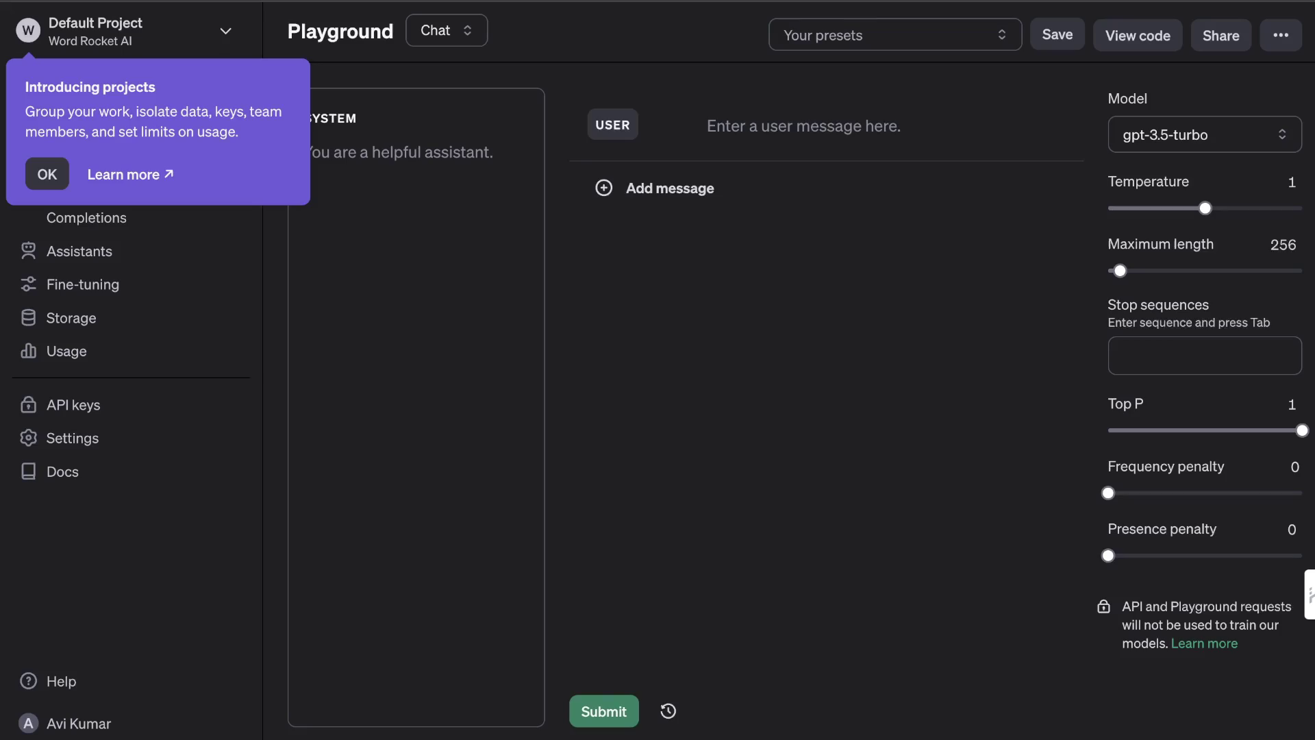
- Paste and undo the topic in the Playground System field, then add an assistant message
left_click(400, 190)
type("Canadian couples can find their dream home using this new real estate app")
key("ctrl+z")
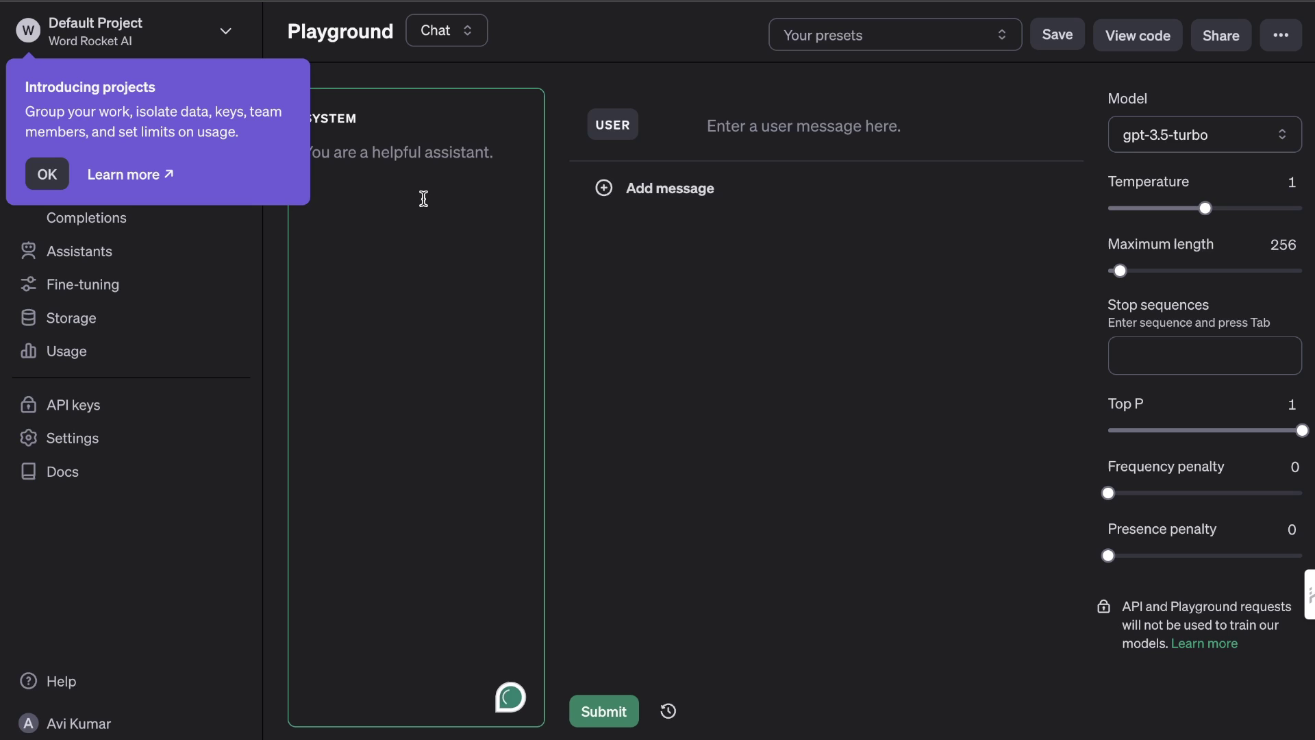
left_click(711, 132)
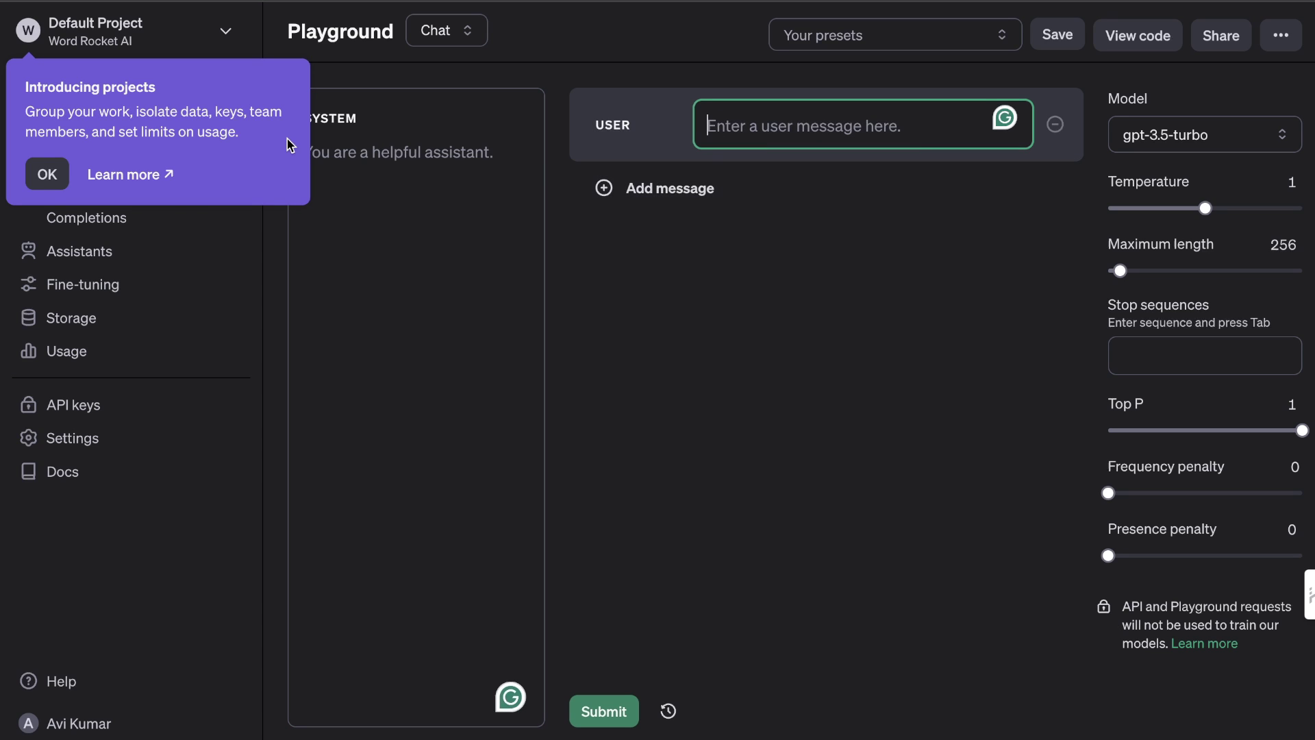
left_click(39, 175)
left_click(787, 133)
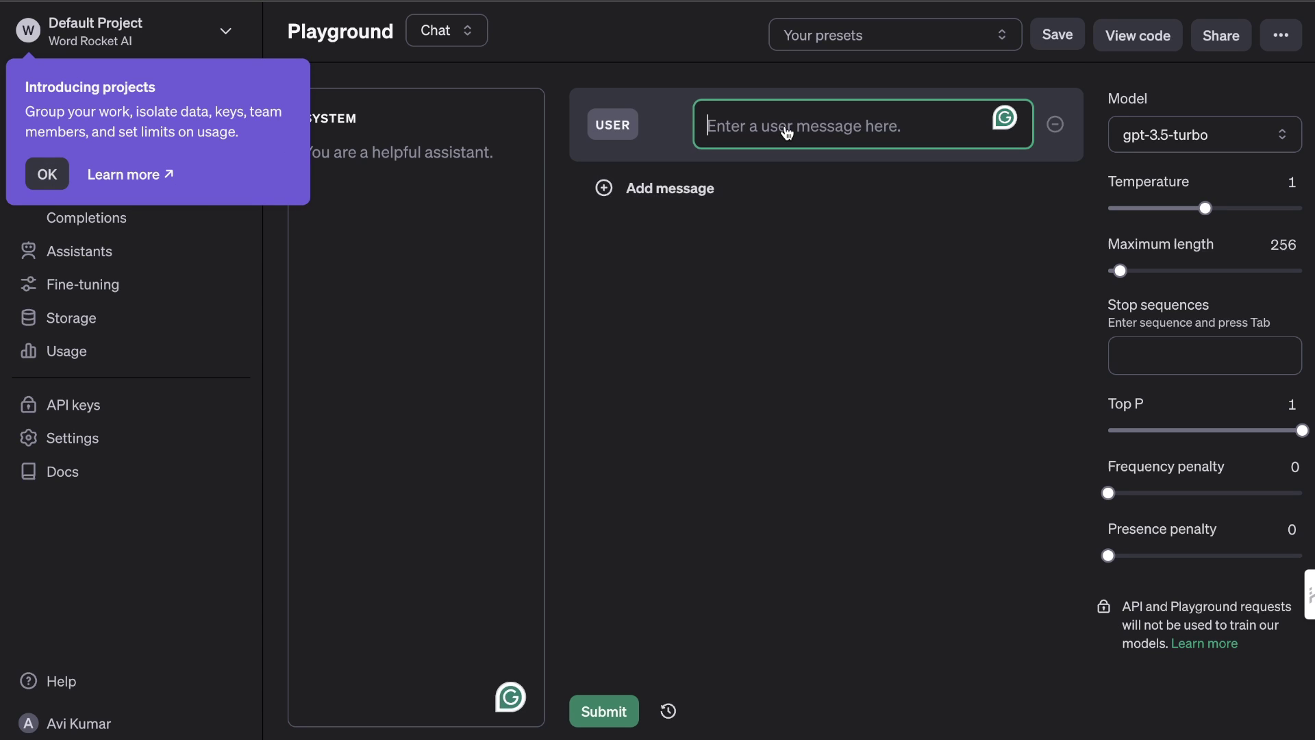
left_click(467, 152)
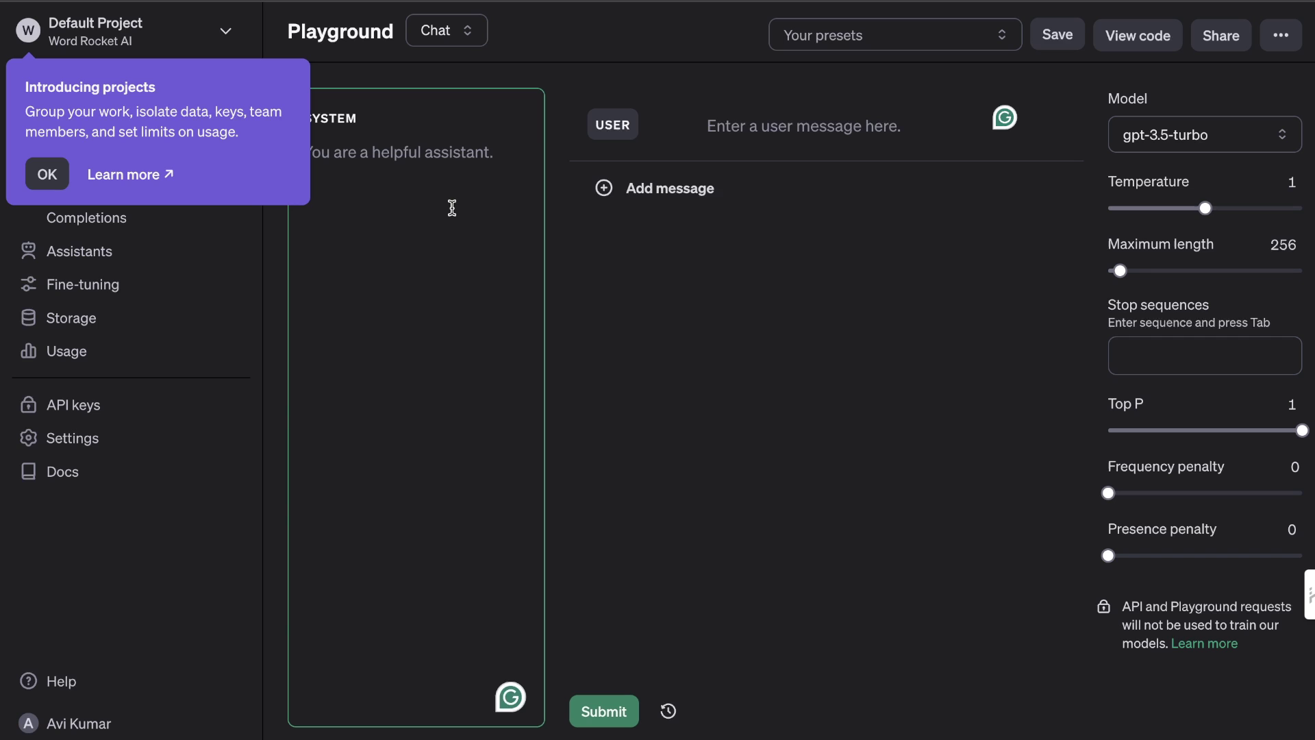
left_click(797, 191)
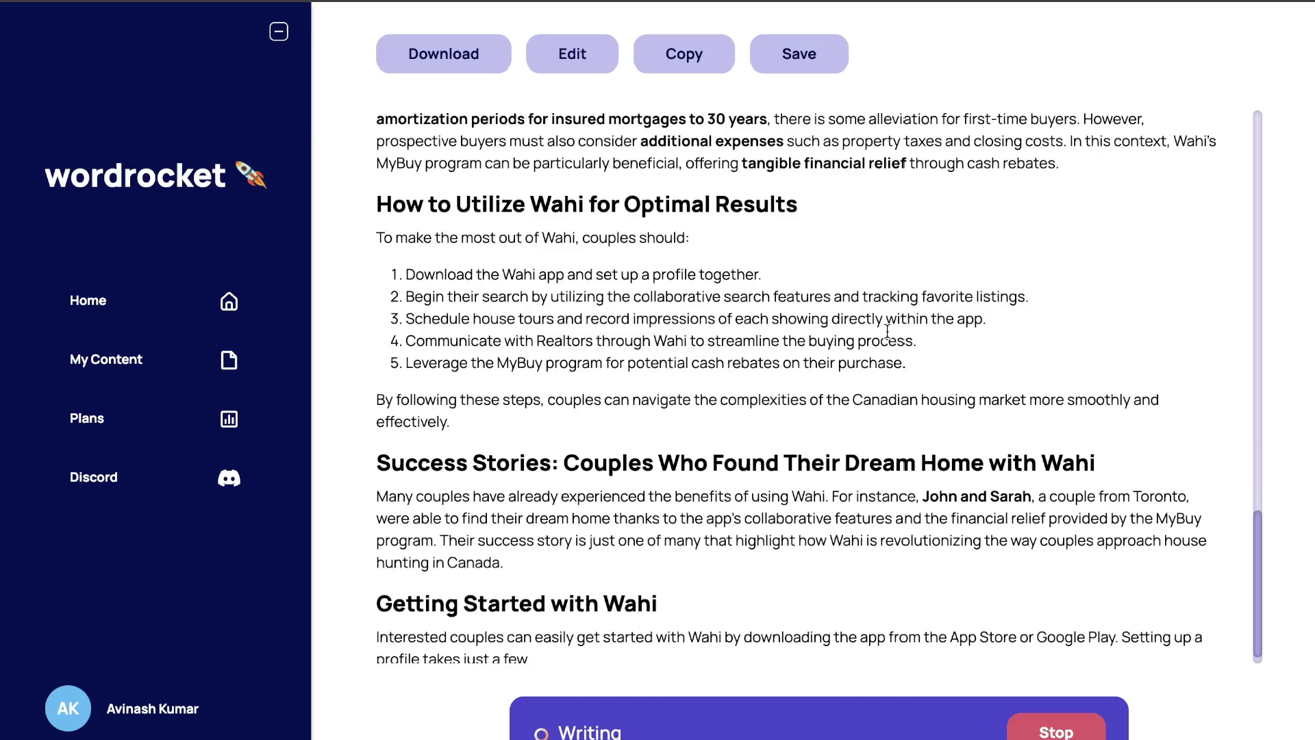
scroll(887, 331, "up", 4)
scroll(887, 331, "up", 4)
scroll(887, 331, "up", 3)
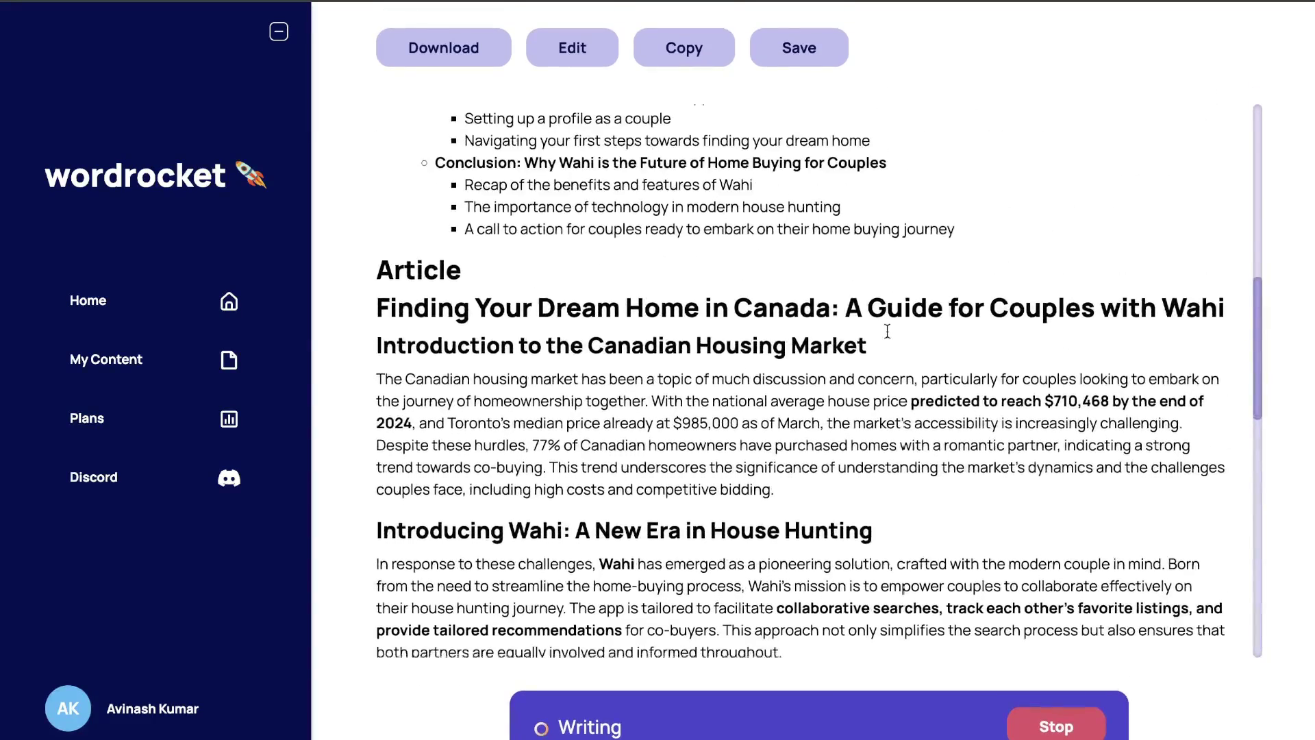
scroll(886, 331, "down", 2)
scroll(887, 331, "down", 1)
scroll(887, 331, "down", 1)
scroll(887, 331, "down", 1)
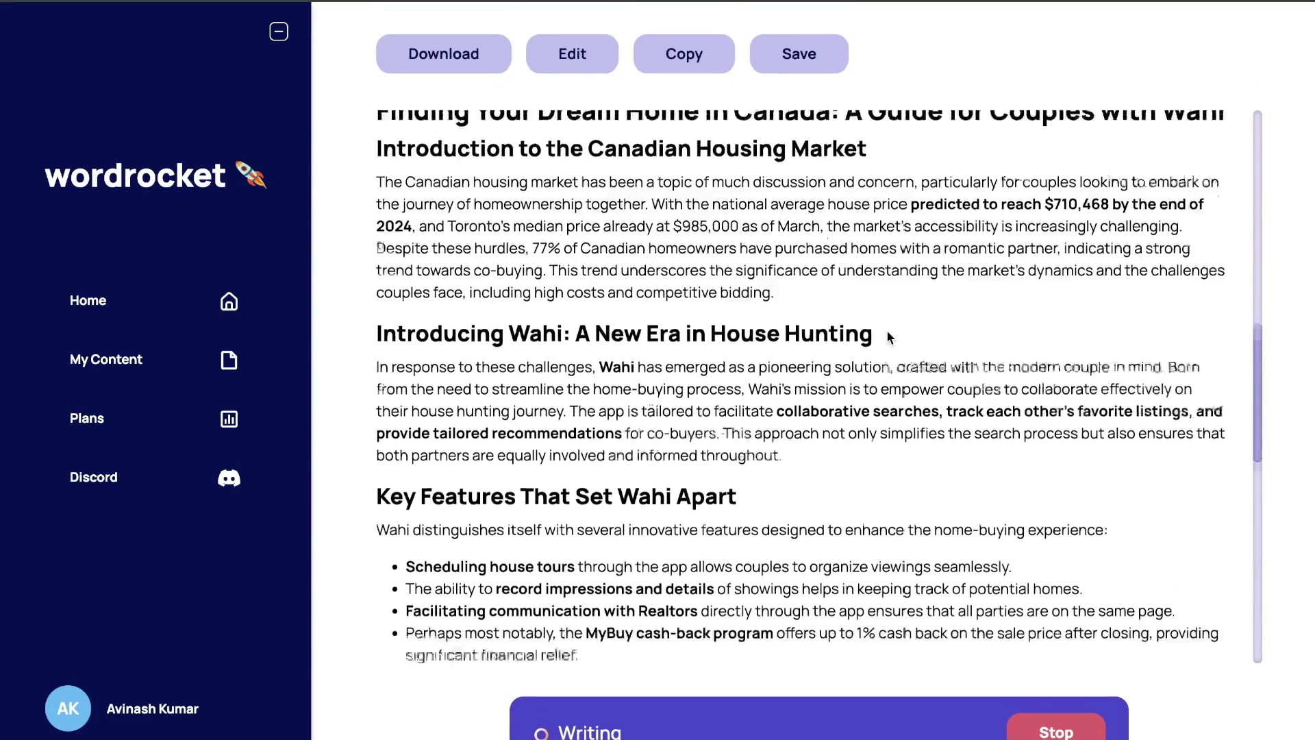
scroll(887, 331, "down", 4)
scroll(887, 330, "down", 1)
scroll(887, 330, "down", 4)
scroll(887, 329, "down", 2)
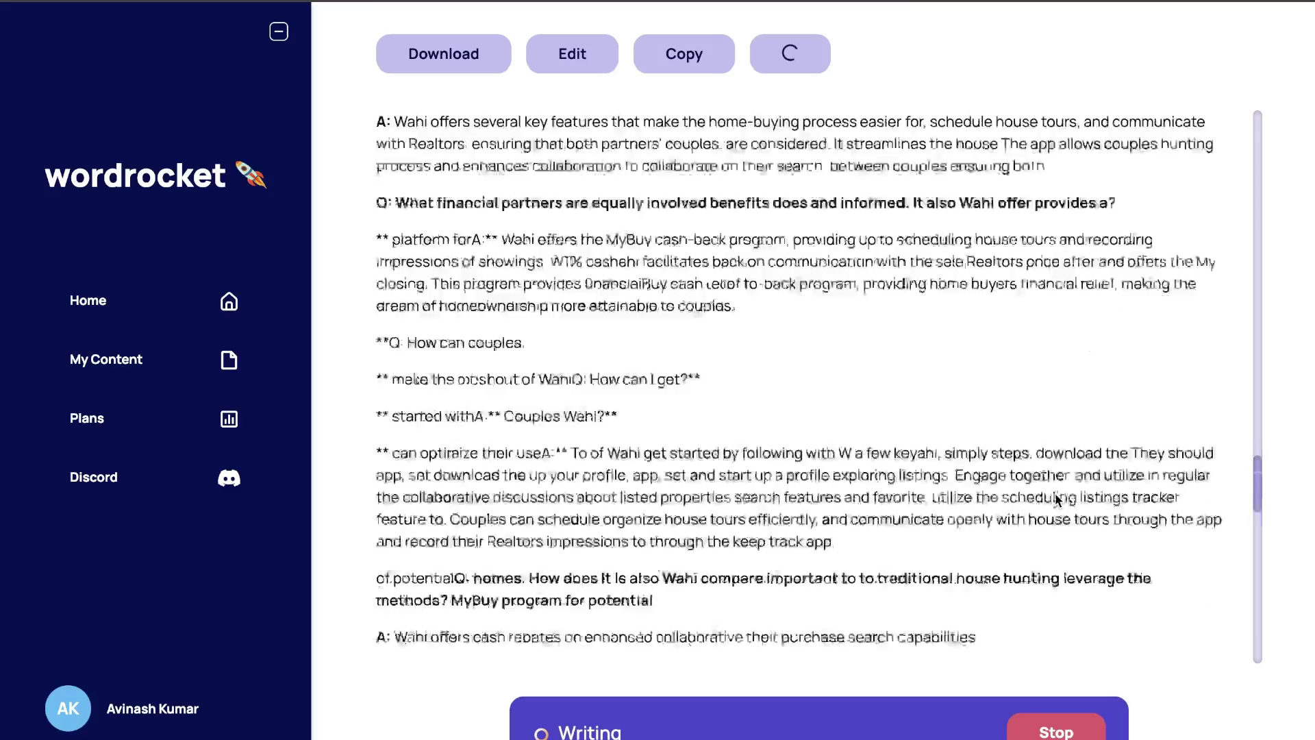
- Run Word Counter Plus on the selected article text, confirming 1,742 words
mouse_move(975, 634)
left_mouse_down()
mouse_move(784, 436)
mouse_move(707, 333)
mouse_move(362, 176)
left_mouse_up()
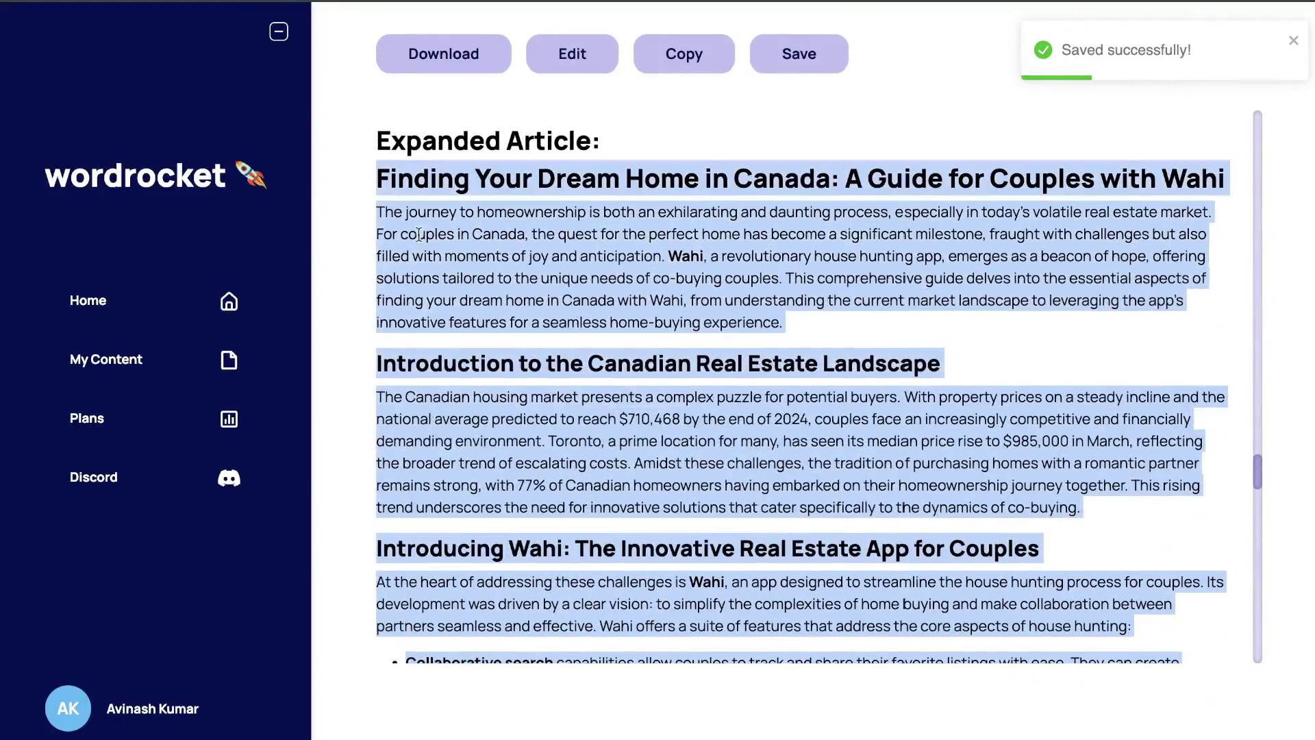
right_click(411, 221)
left_click(473, 446)
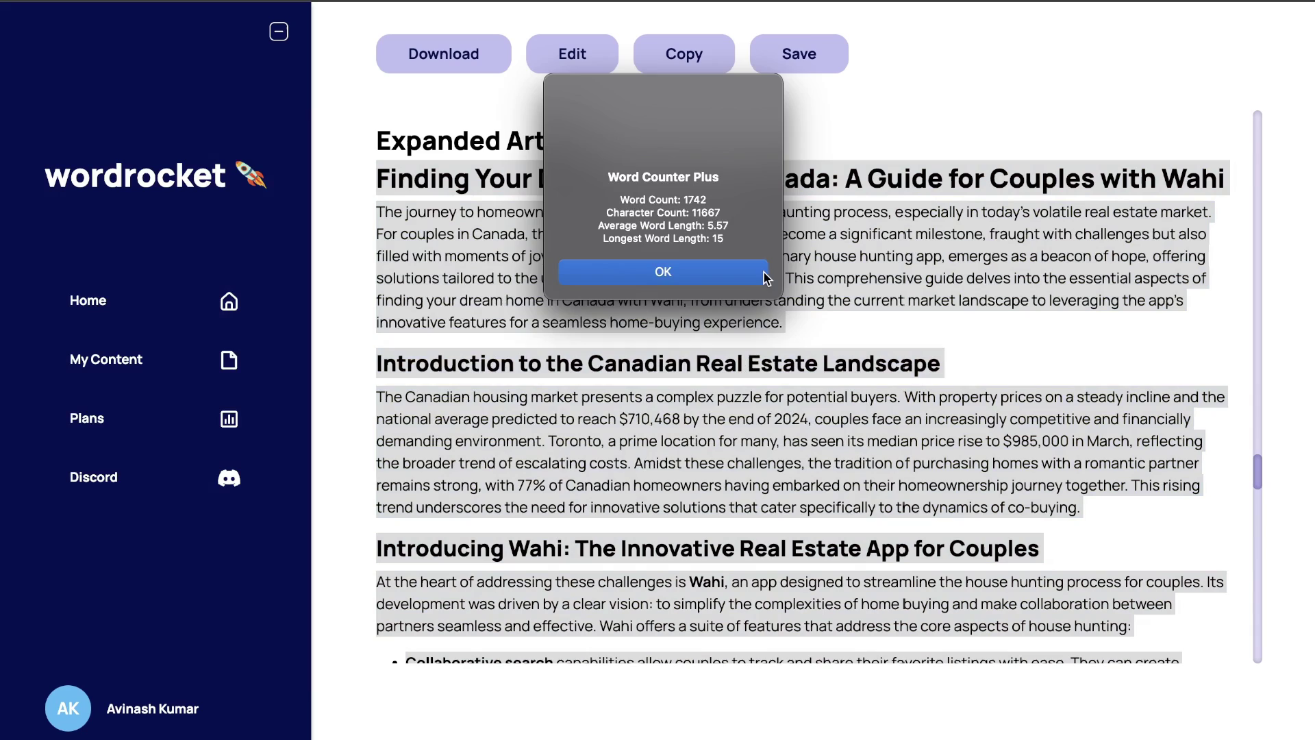
left_click(760, 278)
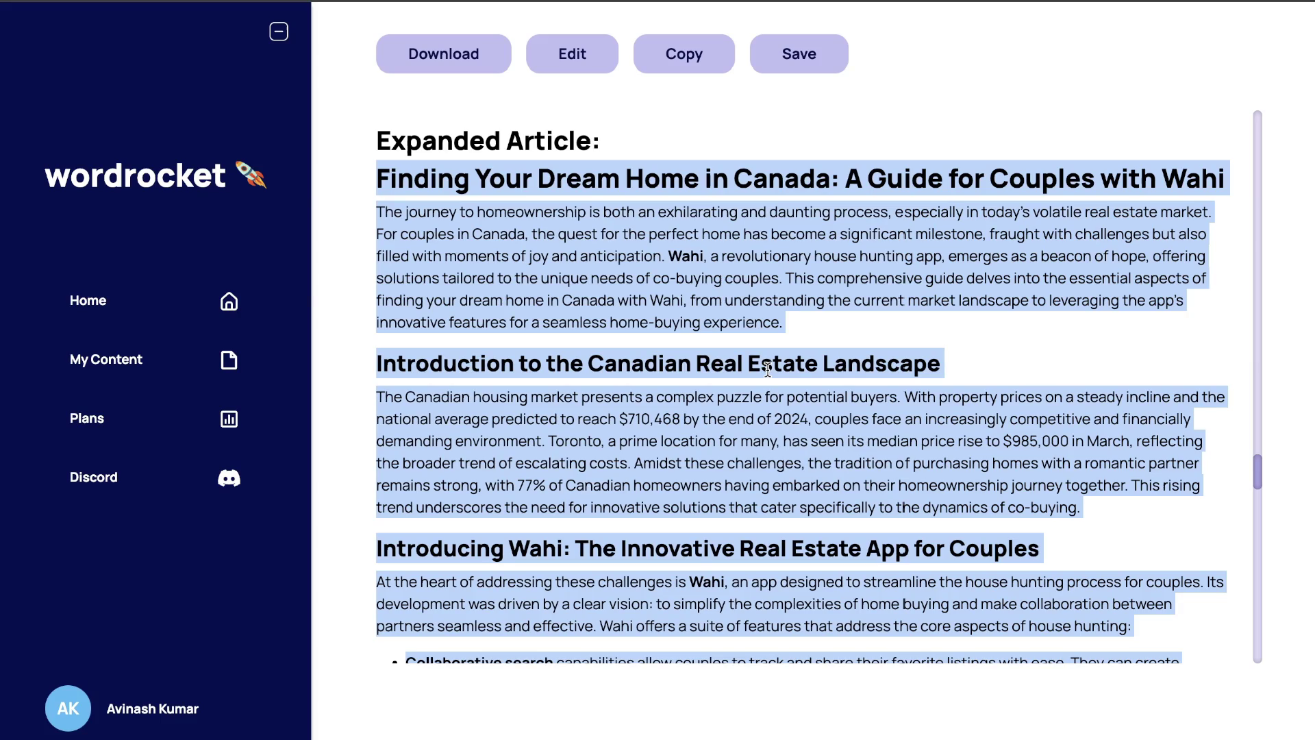
left_click(729, 295)
scroll(729, 295, "down", 4)
scroll(729, 295, "down", 4)
scroll(729, 295, "down", 5)
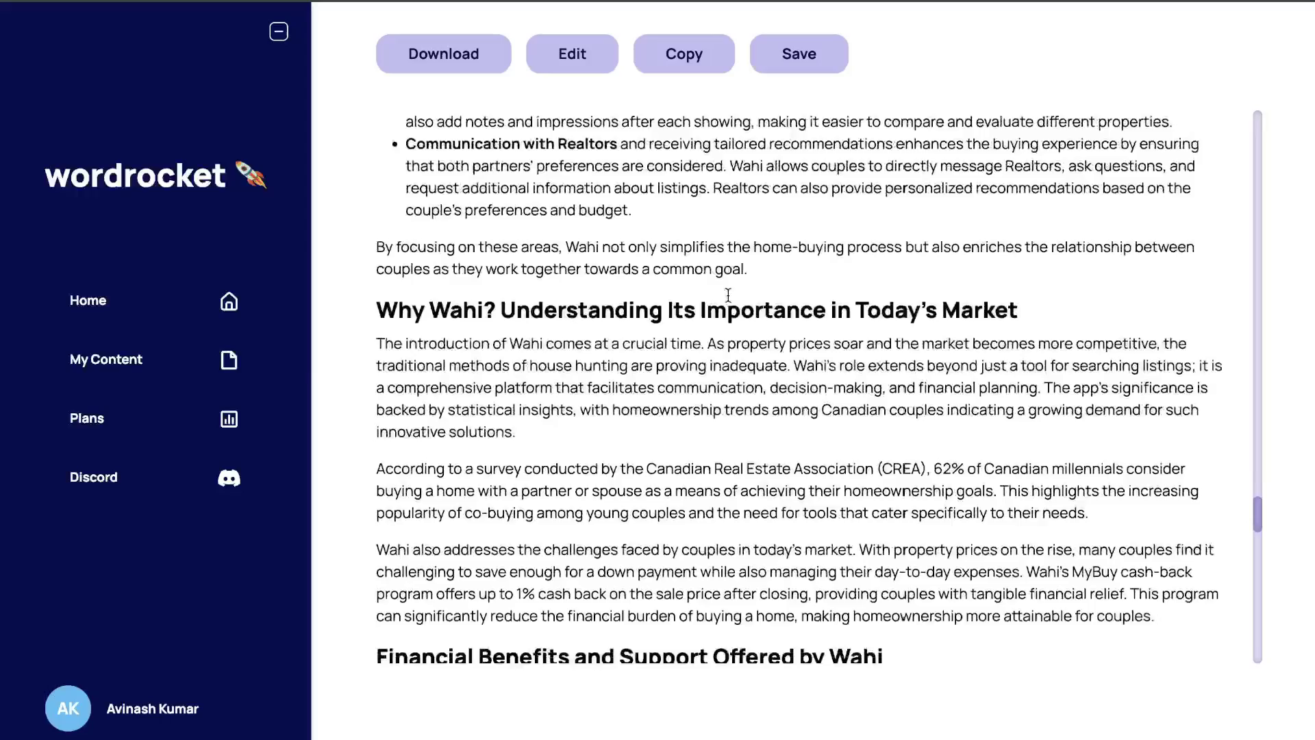
scroll(729, 295, "down", 2)
scroll(729, 296, "down", 4)
scroll(728, 295, "down", 5)
scroll(728, 294, "down", 5)
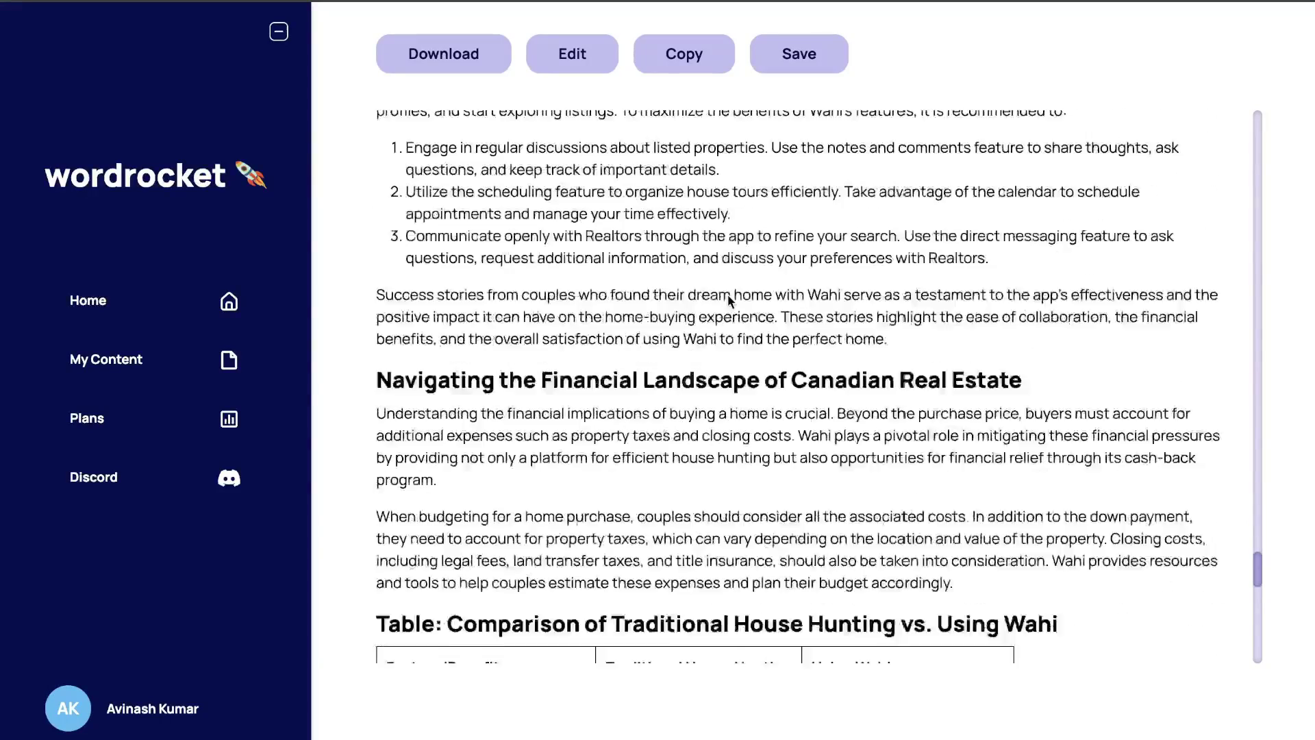
scroll(728, 294, "down", 5)
scroll(727, 294, "down", 1)
scroll(728, 294, "down", 2)
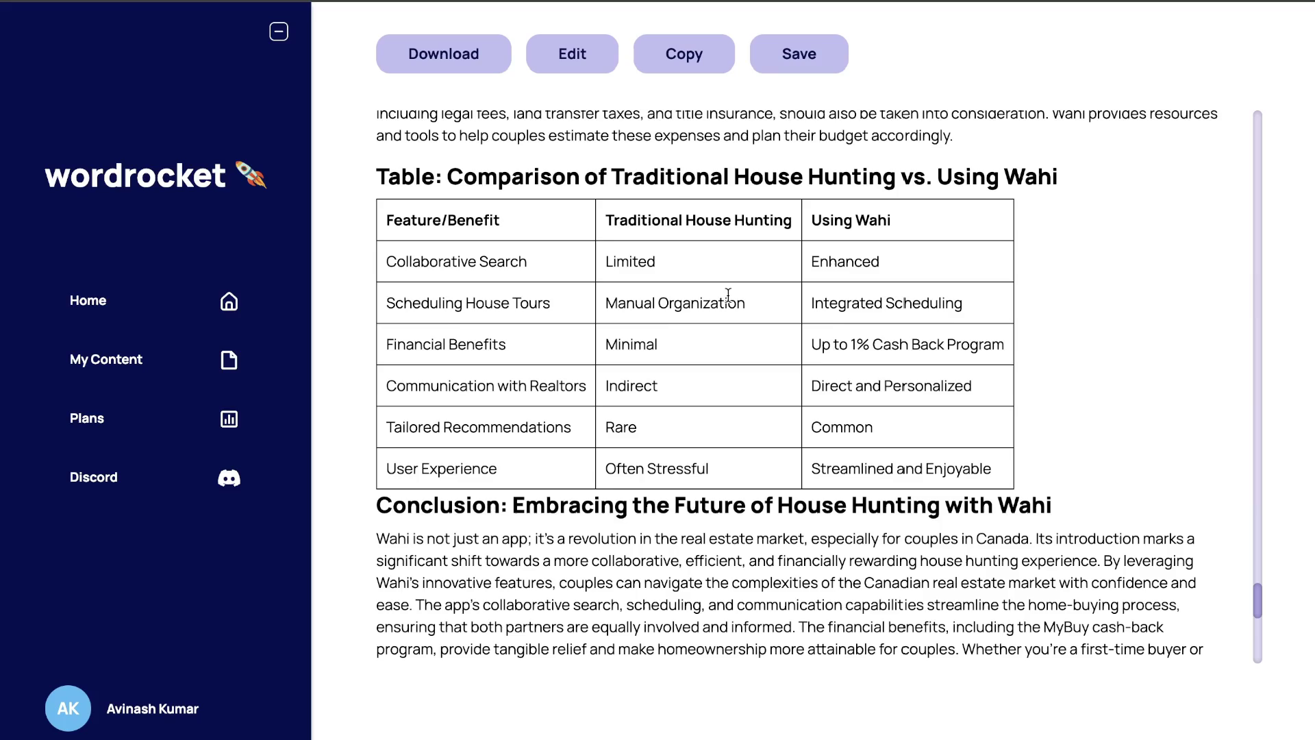
scroll(727, 295, "down", 5)
scroll(787, 340, "down", 5)
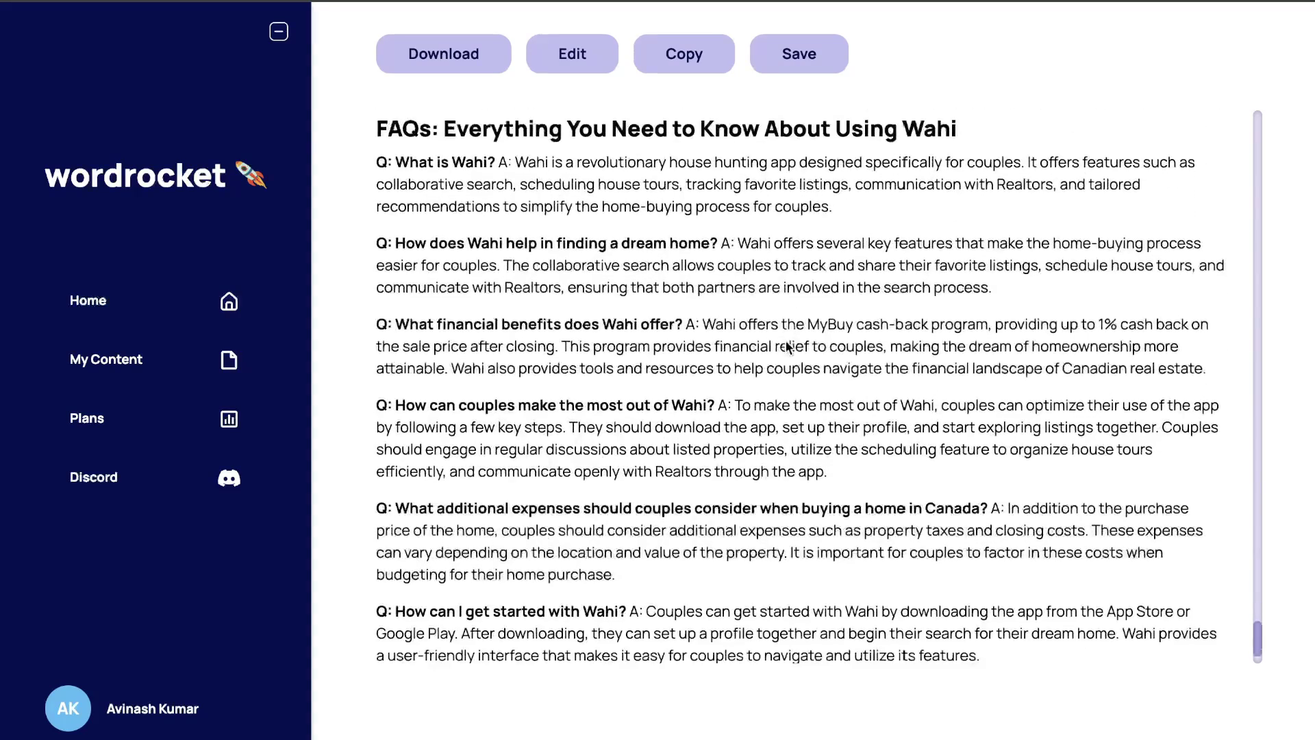
scroll(786, 345, "down", 1)
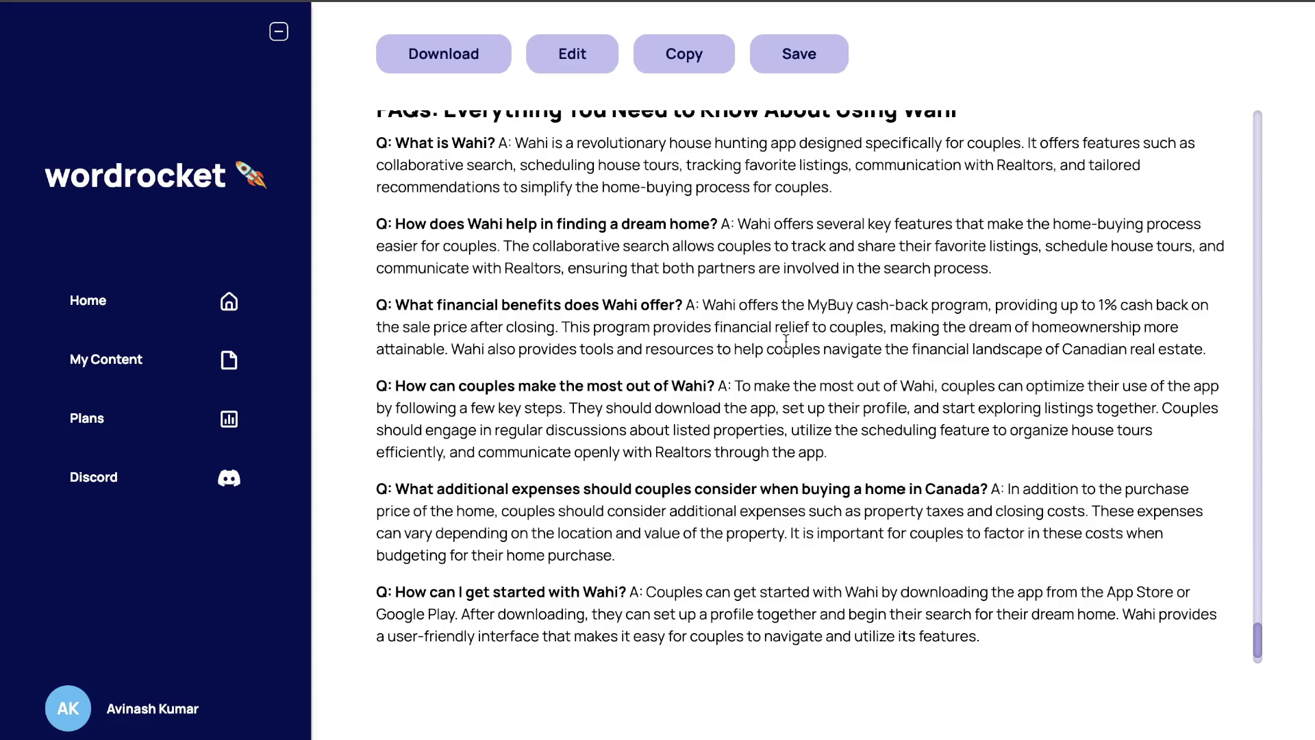
scroll(787, 339, "up", 4)
scroll(788, 340, "up", 4)
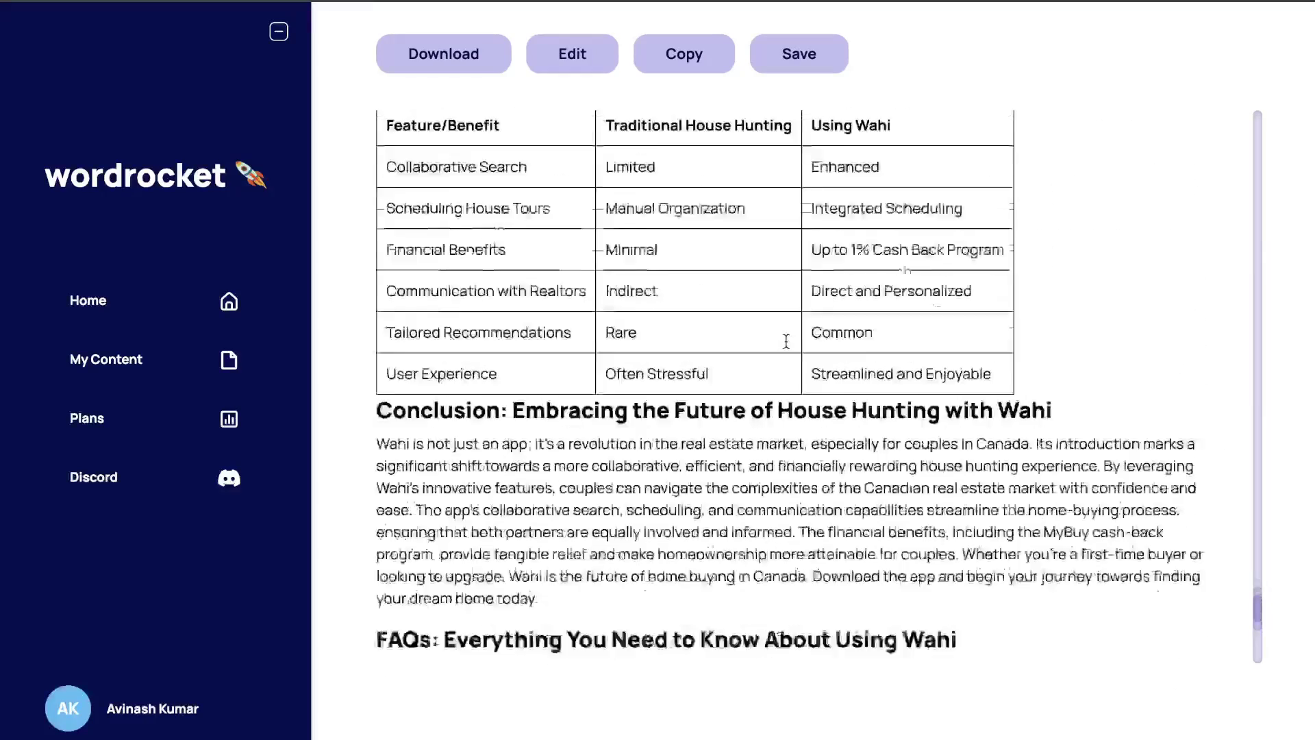
scroll(787, 340, "up", 4)
scroll(787, 340, "up", 3)
scroll(787, 341, "up", 3)
scroll(787, 341, "up", 3)
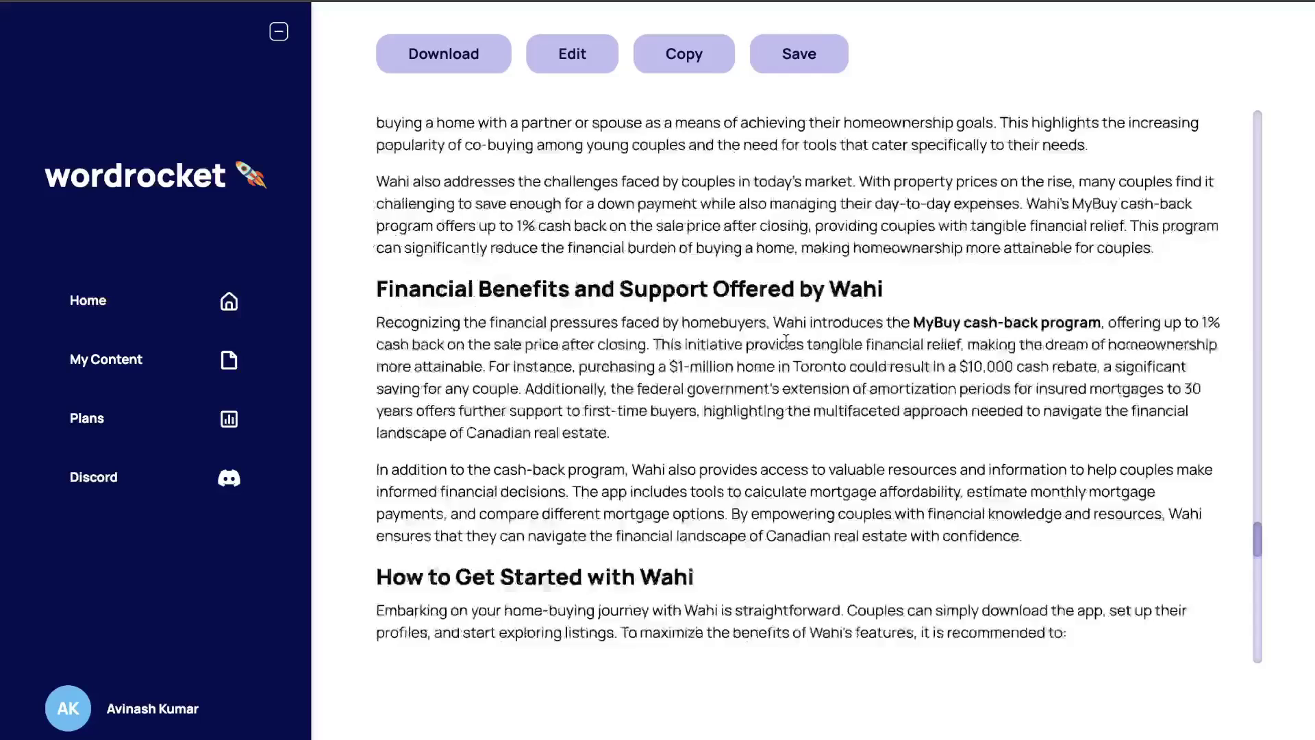
scroll(787, 340, "up", 3)
scroll(788, 340, "up", 3)
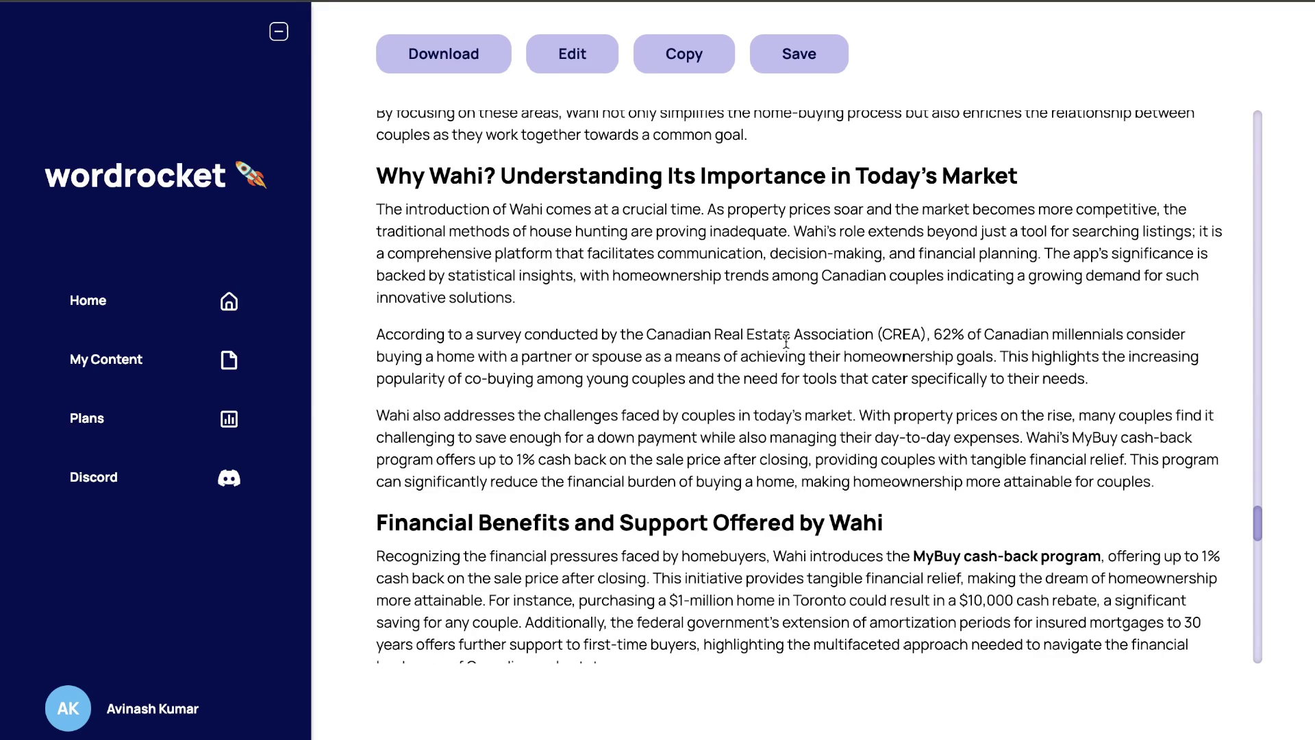
scroll(786, 344, "up", 5)
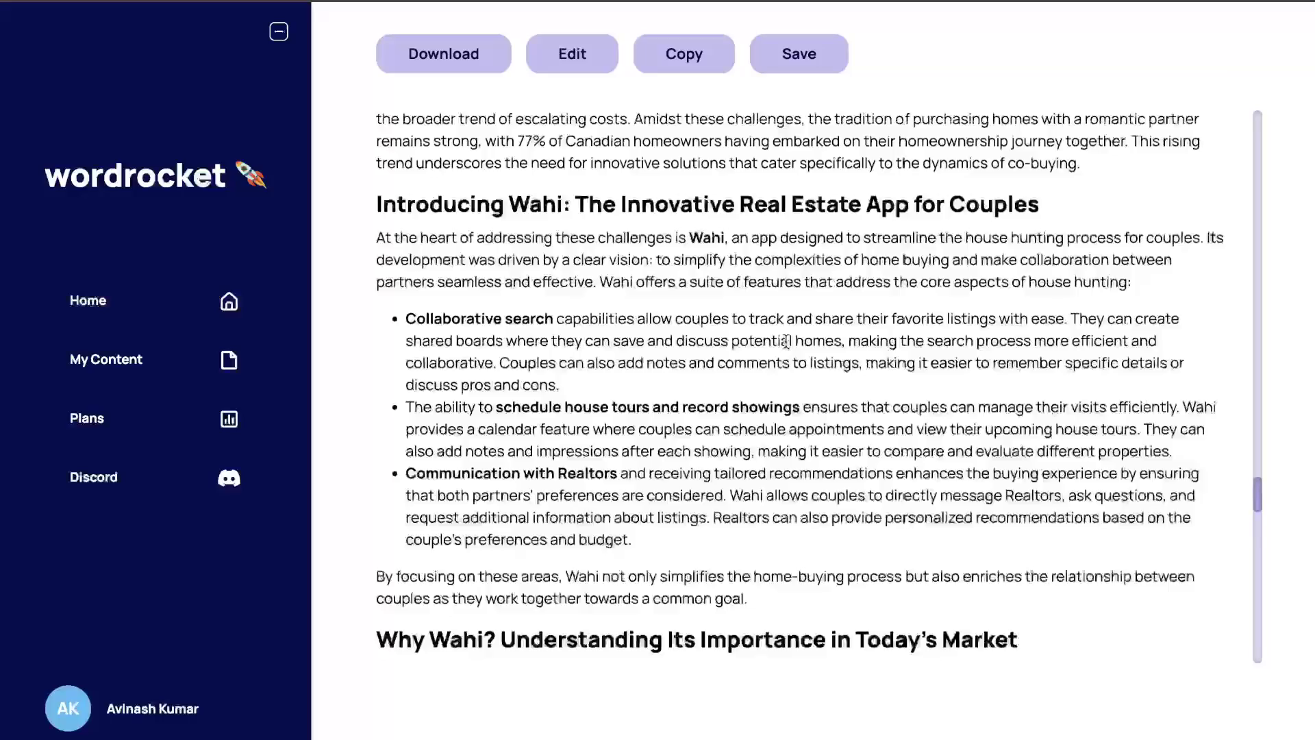
scroll(786, 344, "up", 3)
scroll(787, 343, "up", 3)
scroll(786, 344, "up", 3)
scroll(786, 348, "up", 2)
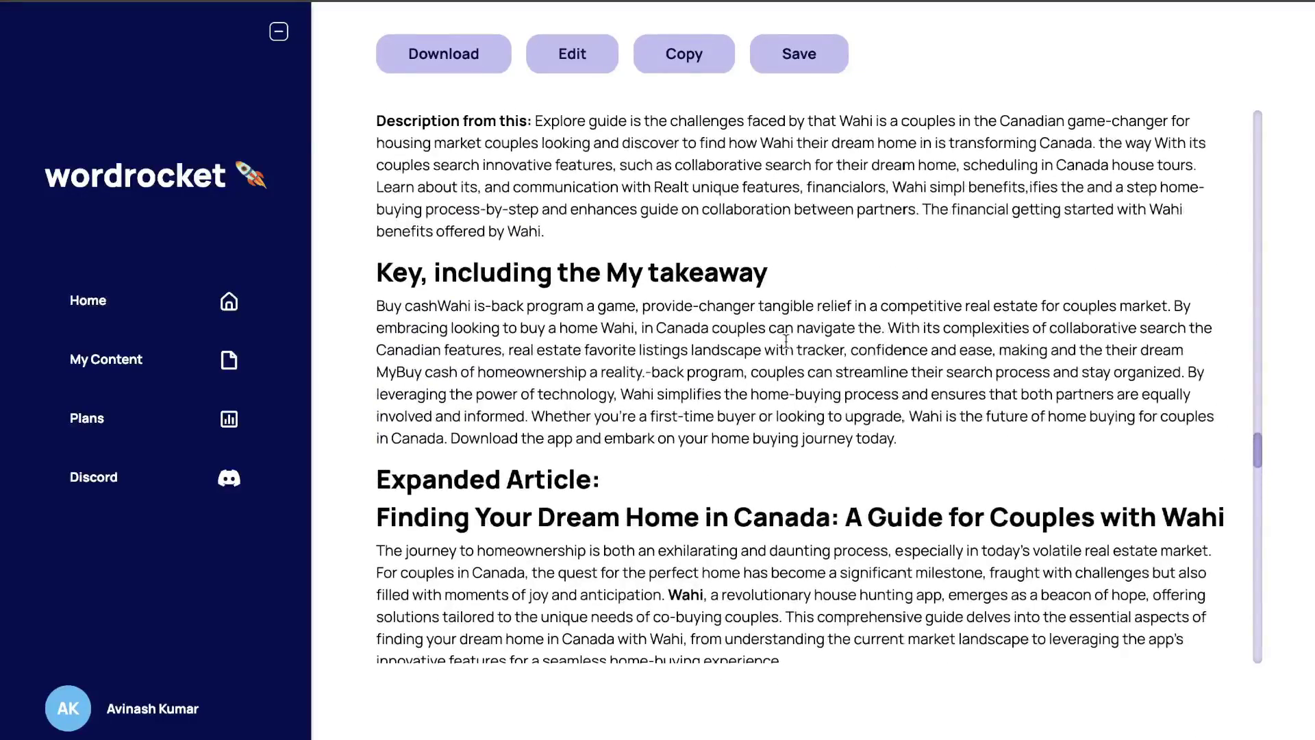